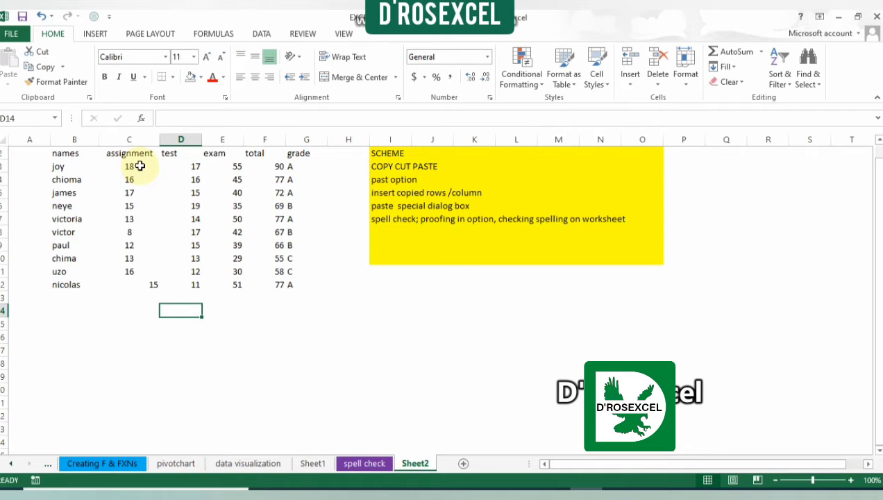
# Step: Center the assignment score in cell C12 to match the other scores in its column
pyautogui.click(139, 180)
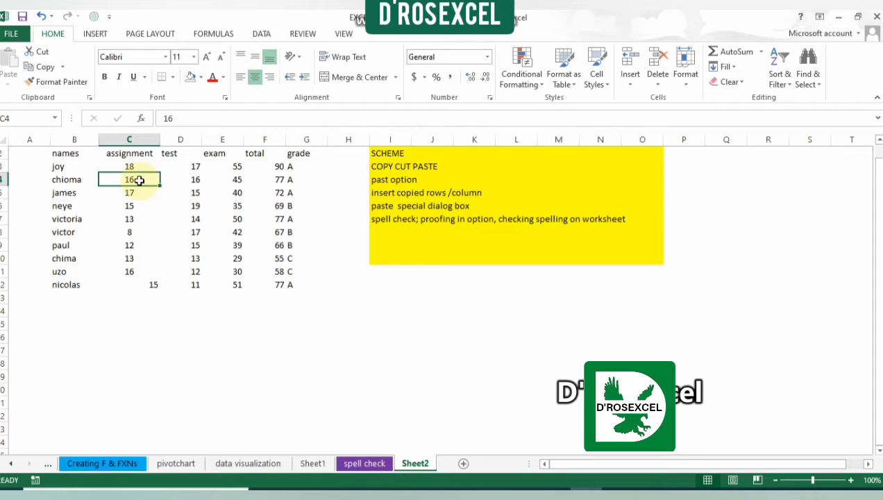
pyautogui.click(152, 285)
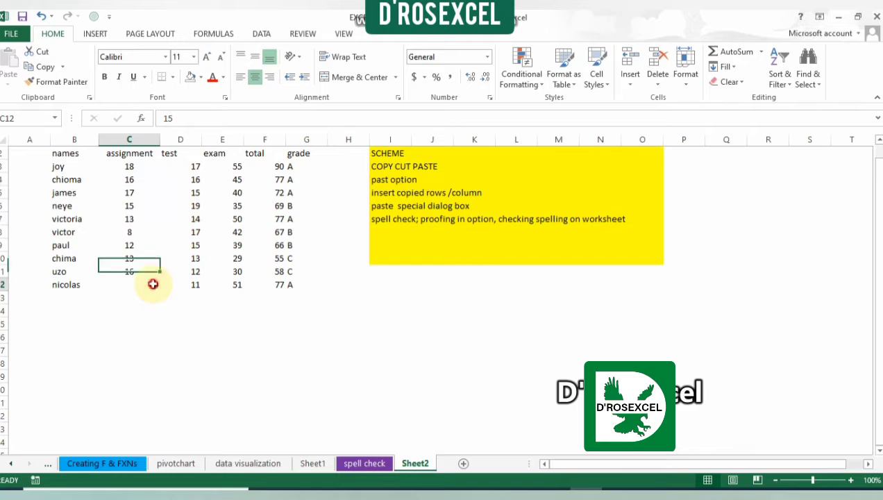
pyautogui.click(255, 77)
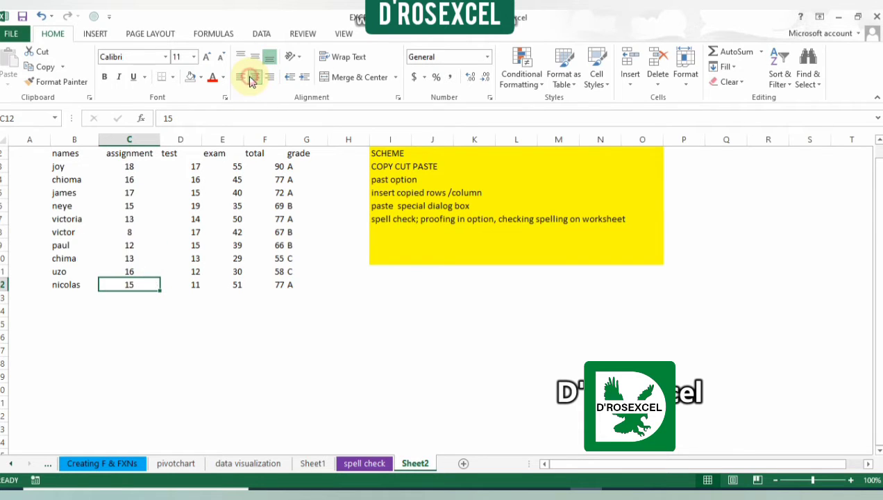
# Step: Convert the score list in B2:G13 into a table with headers
pyautogui.click(150, 191)
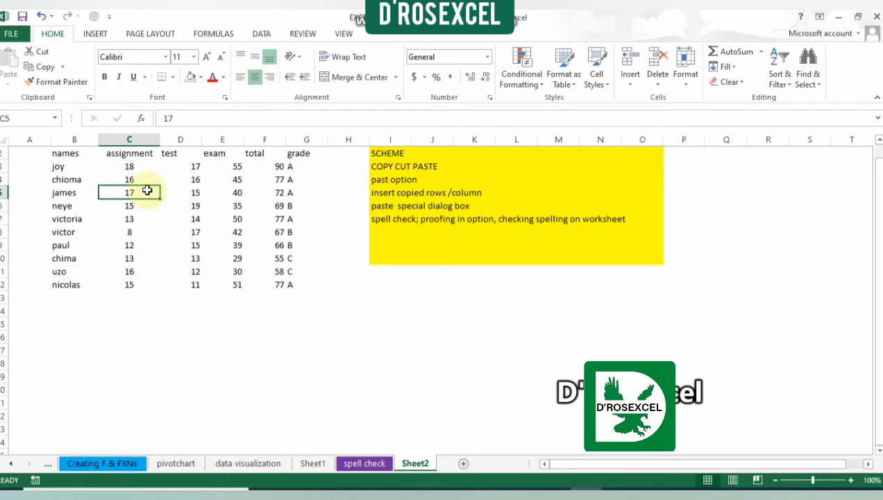
pyautogui.hotkey('ctrl', 't')
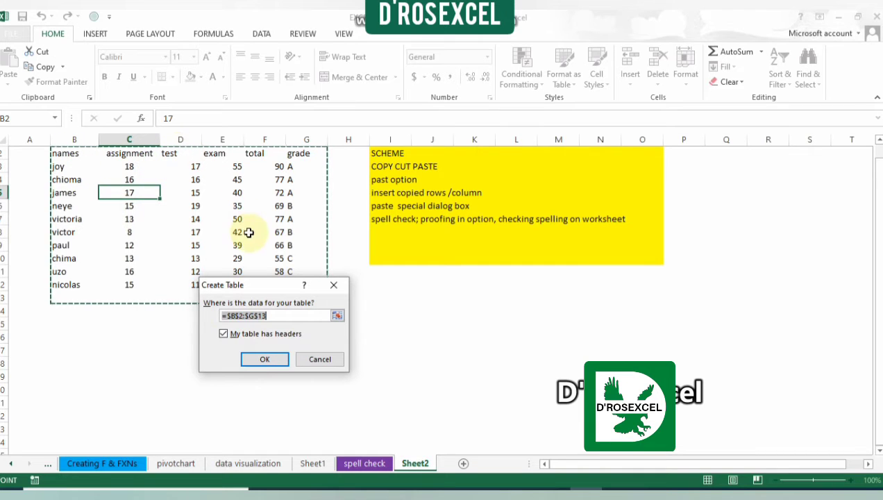
pyautogui.click(265, 360)
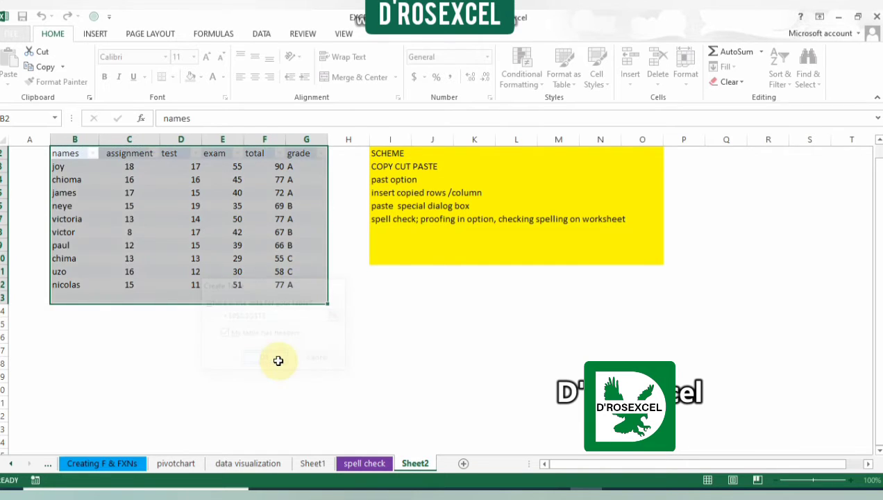
pyautogui.click(196, 203)
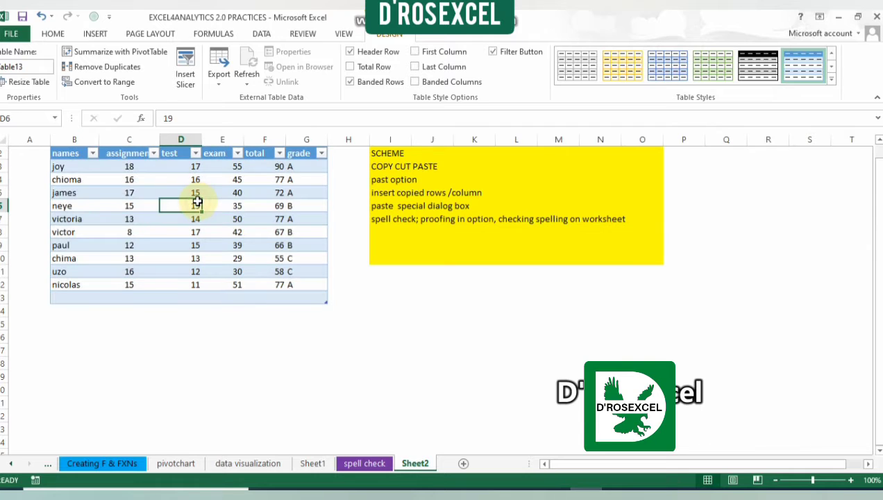
# Step: Resize the score table to end at row 12, excluding the blank row at its end
pyautogui.click(129, 164)
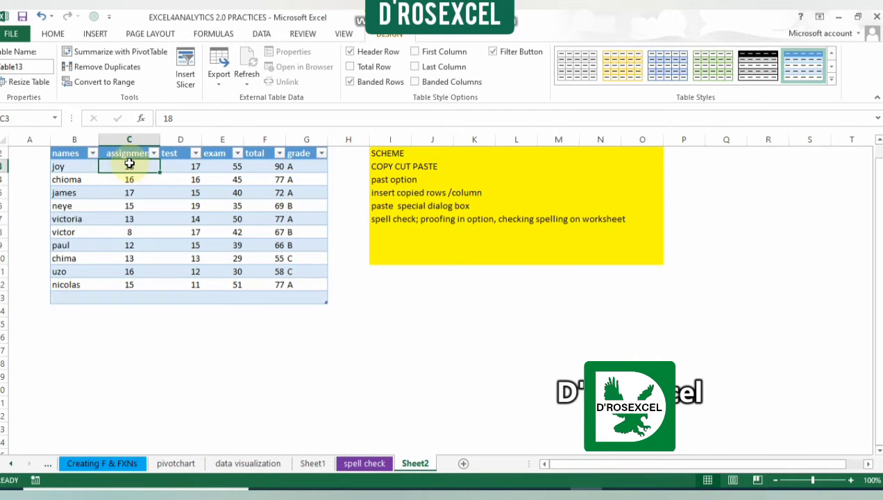
pyautogui.hotkey('ctrl', 'space')
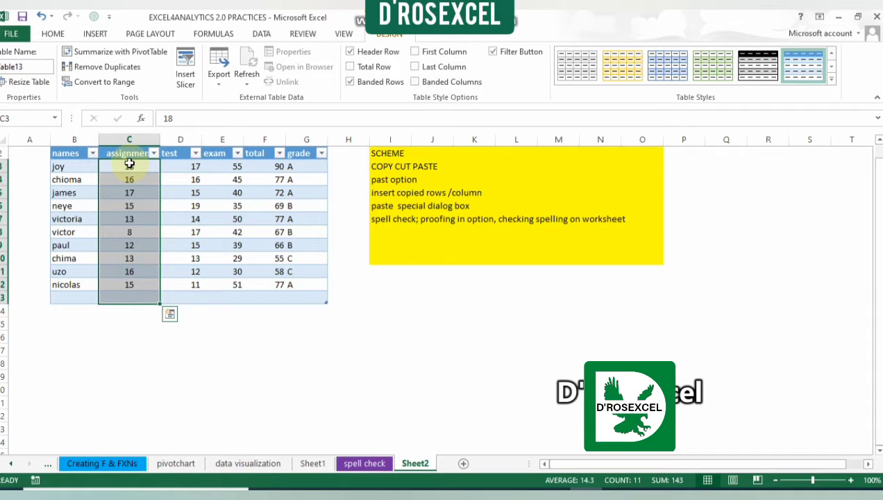
pyautogui.click(288, 295)
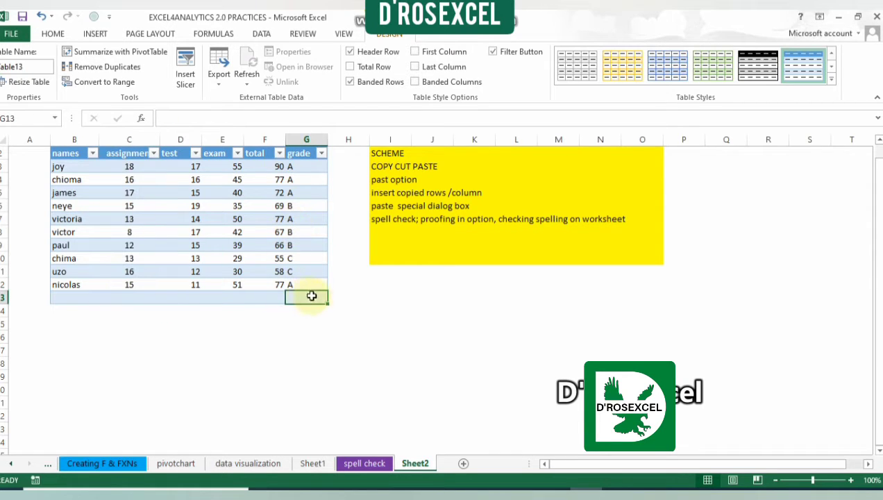
pyautogui.click(240, 295)
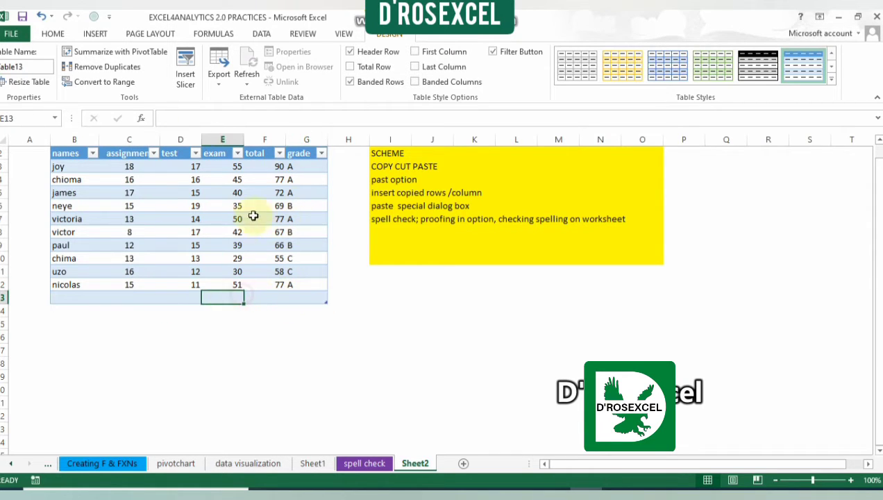
pyautogui.click(329, 300)
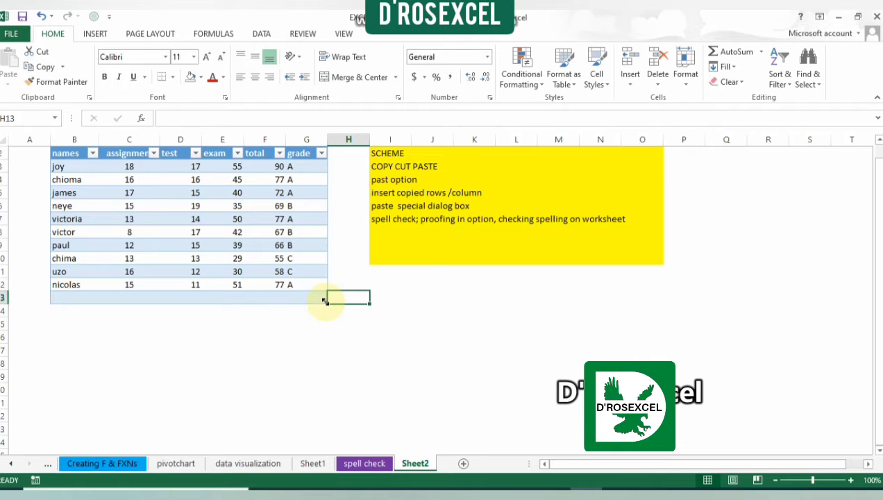
pyautogui.moveTo(323, 300); pyautogui.dragTo(322, 294)
pyautogui.click(316, 293)
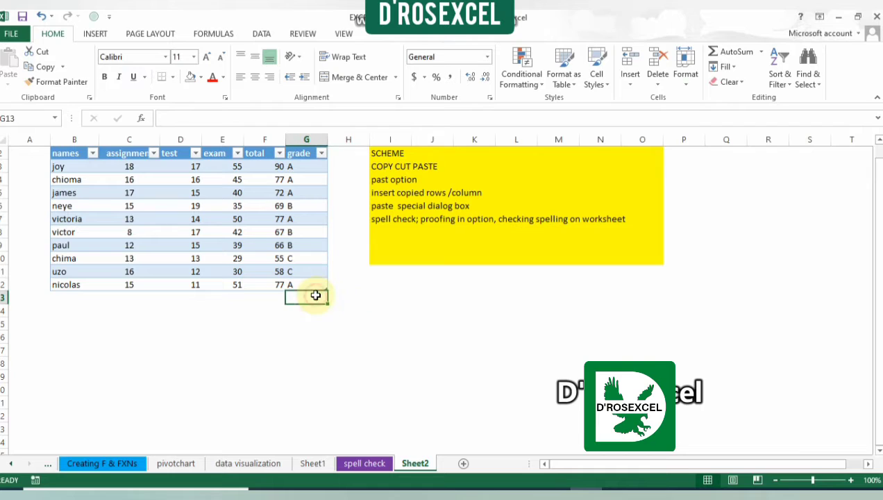
# Step: Copy the assignment scores in C3:C12 and paste them below the table starting at C15
pyautogui.click(258, 247)
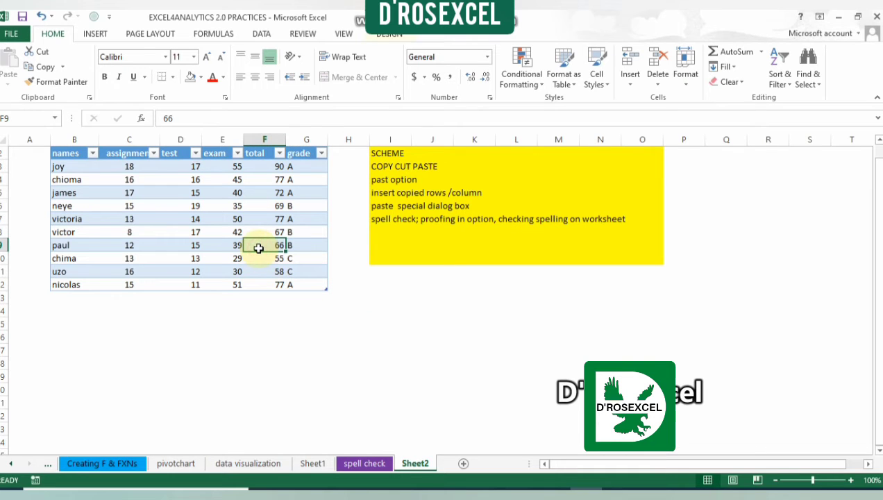
pyautogui.click(131, 168)
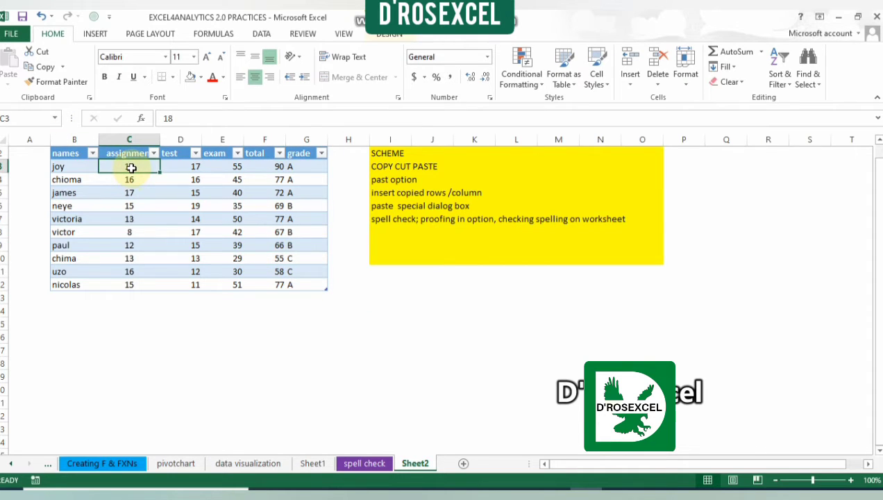
pyautogui.press('Left')
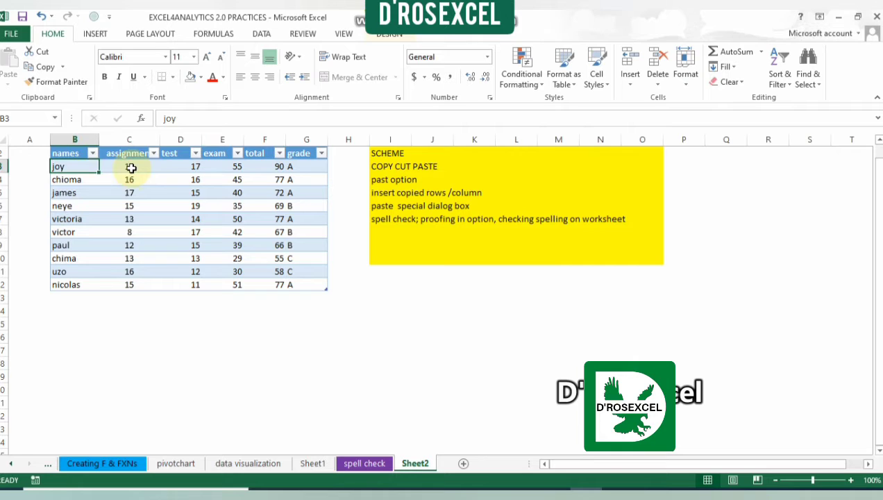
pyautogui.click(131, 168)
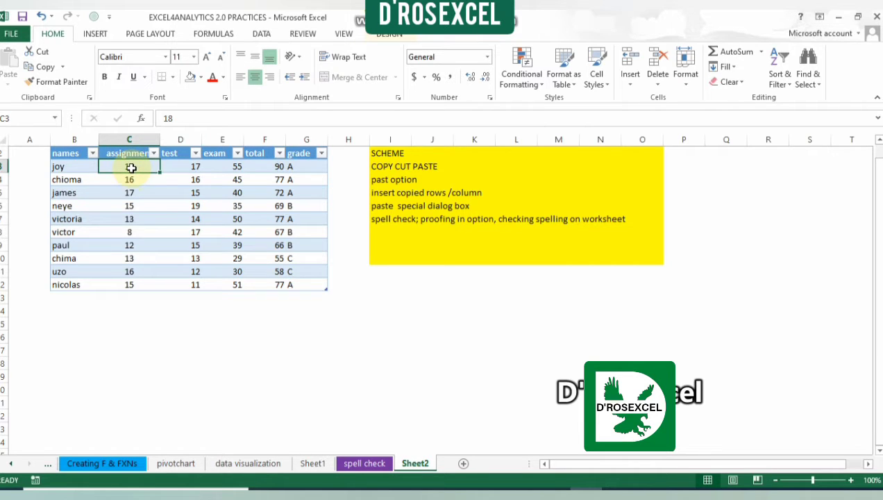
pyautogui.moveTo(131, 168); pyautogui.dragTo(130, 285)
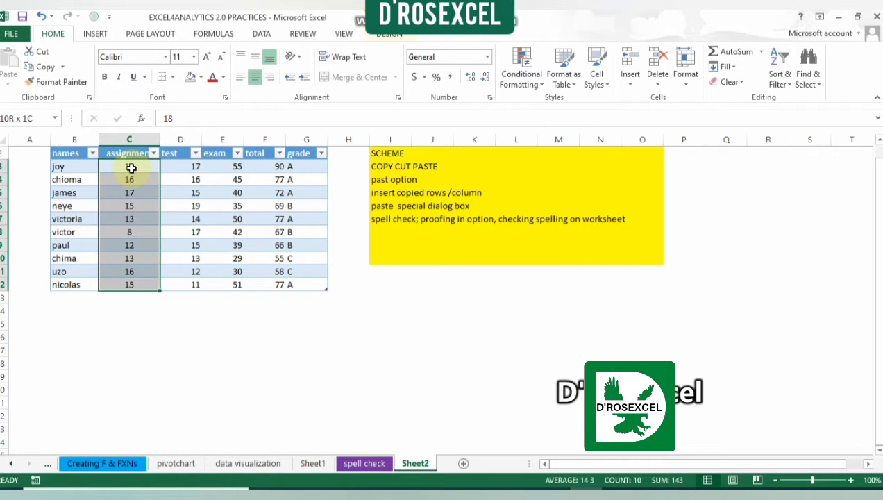
pyautogui.click(44, 70)
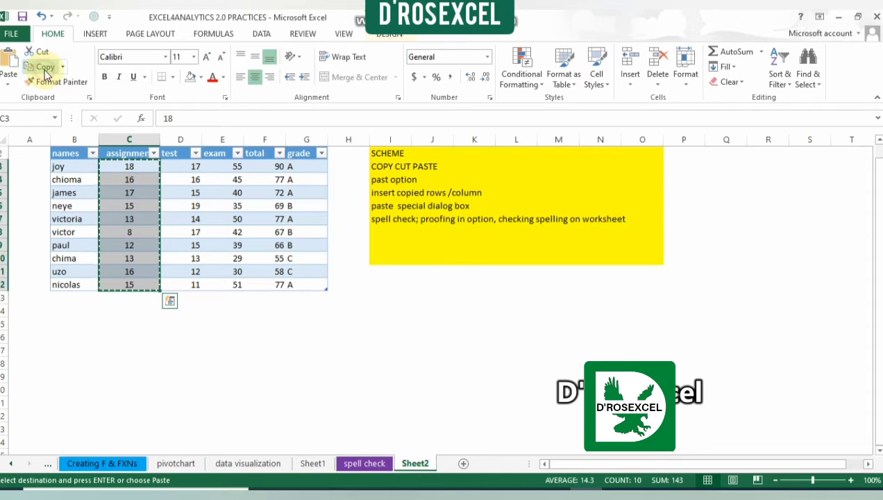
pyautogui.click(119, 320)
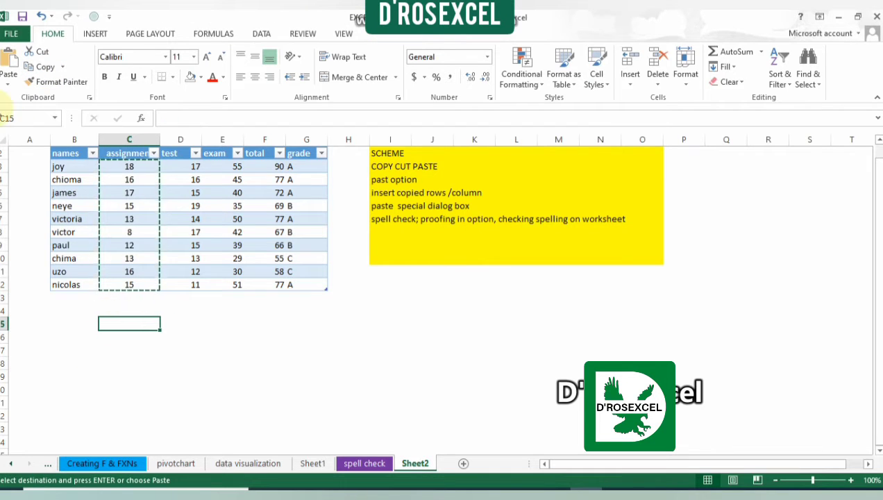
pyautogui.click(10, 60)
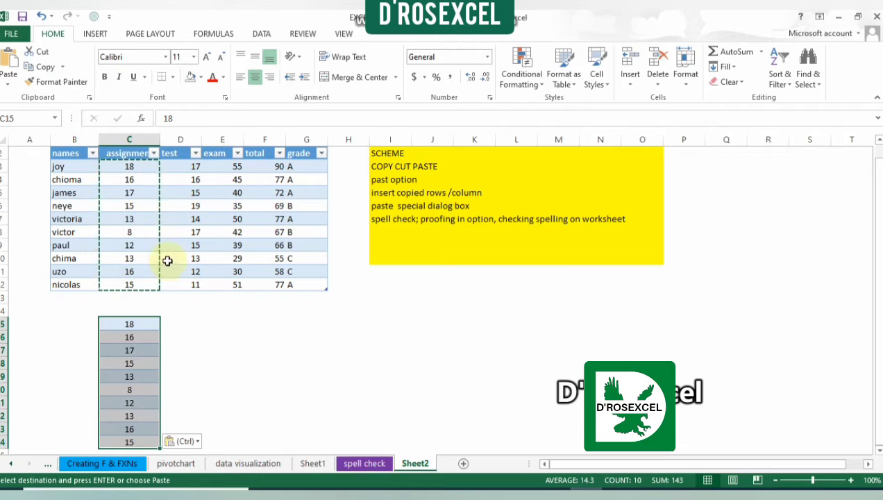
pyautogui.press('Escape')
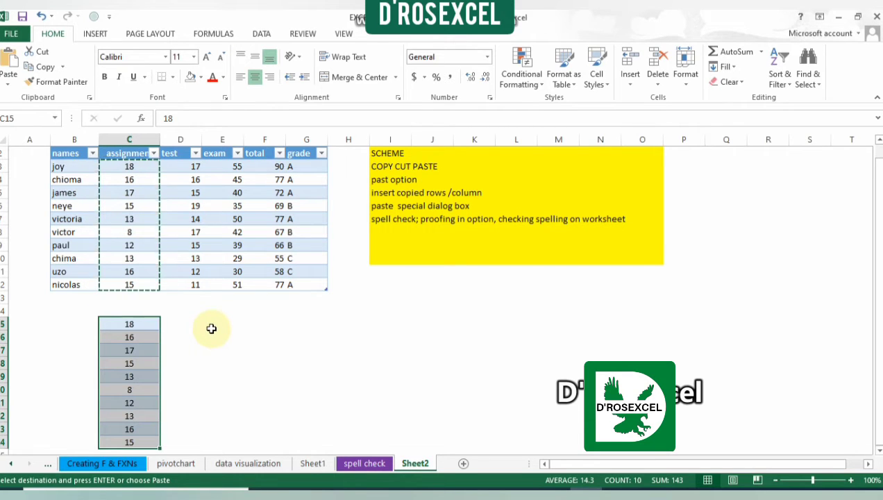
# Step: Delete the pasted scores from cells C15:C24
pyautogui.press('BackSpace')
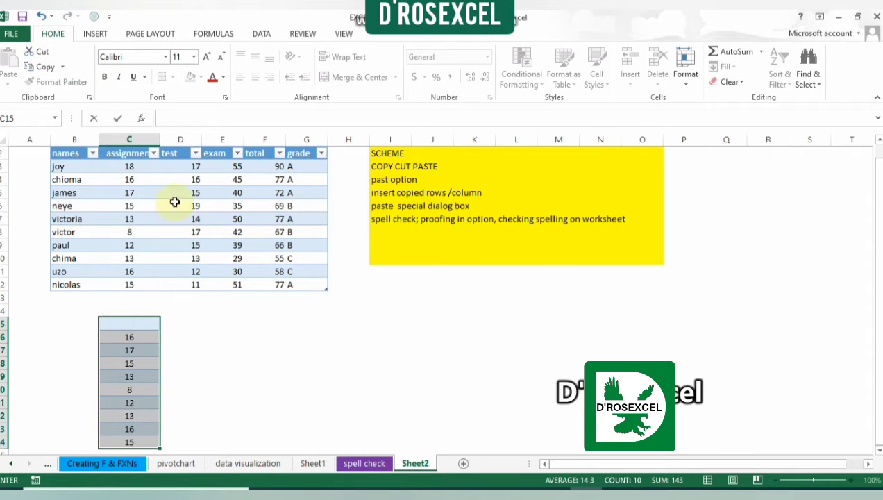
pyautogui.click(149, 326)
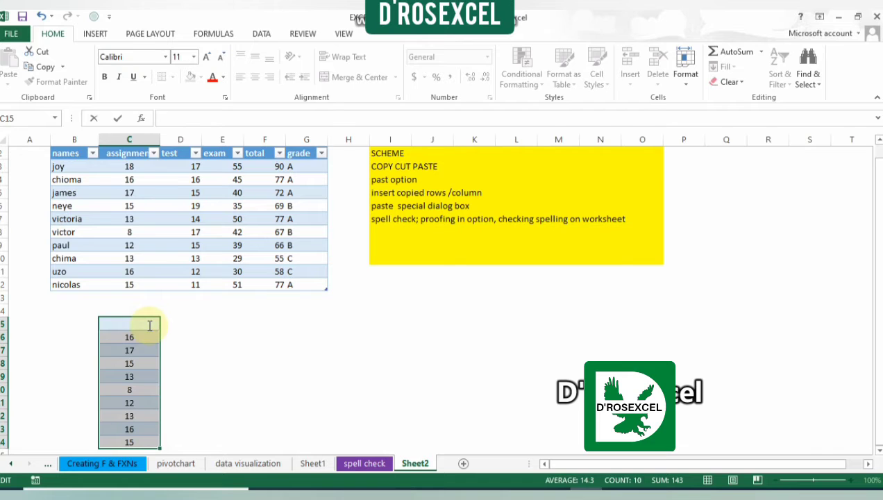
pyautogui.moveTo(149, 326); pyautogui.dragTo(145, 396)
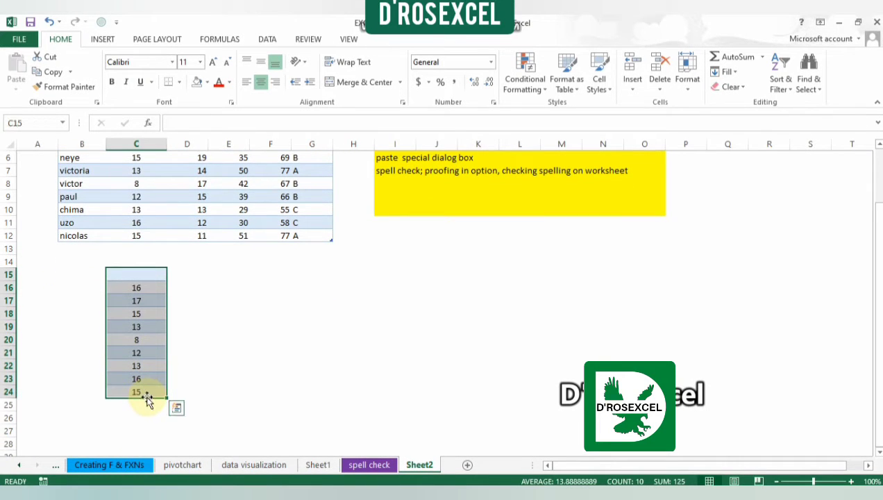
pyautogui.press('Delete')
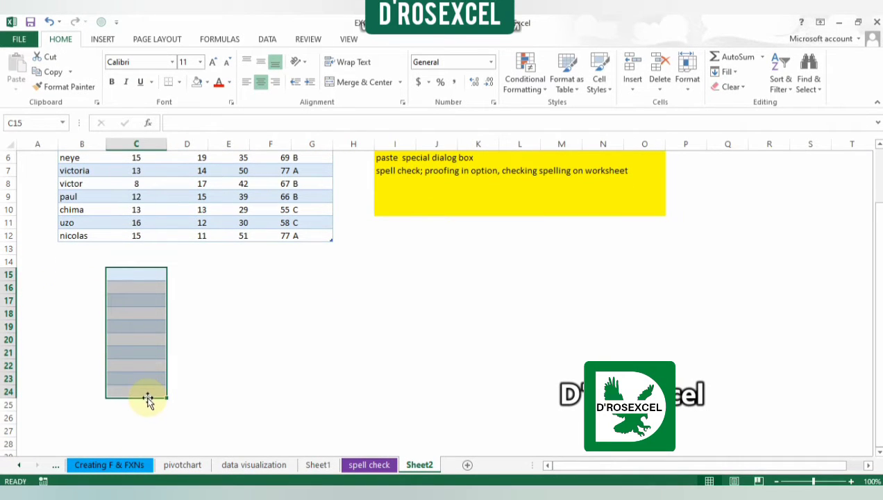
pyautogui.click(224, 316)
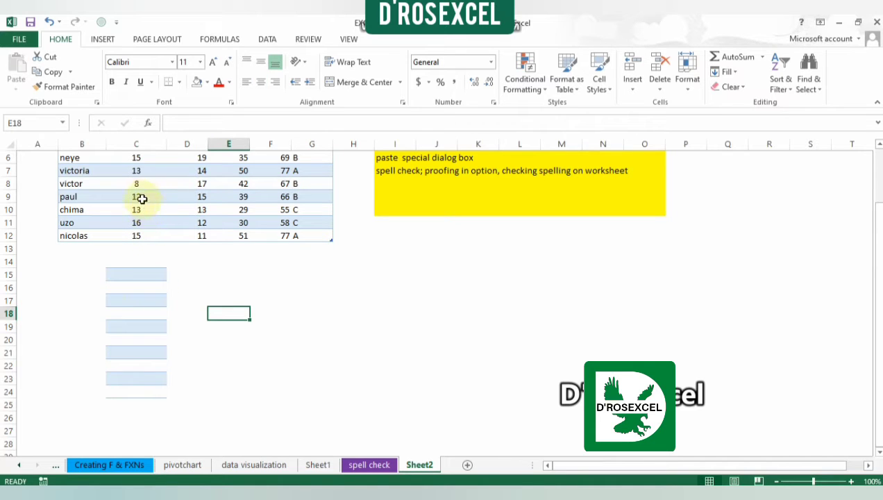
# Step: Remove the leftover banded formatting from the empty cells C15:C24 by applying a plain cell style
pyautogui.click(142, 275)
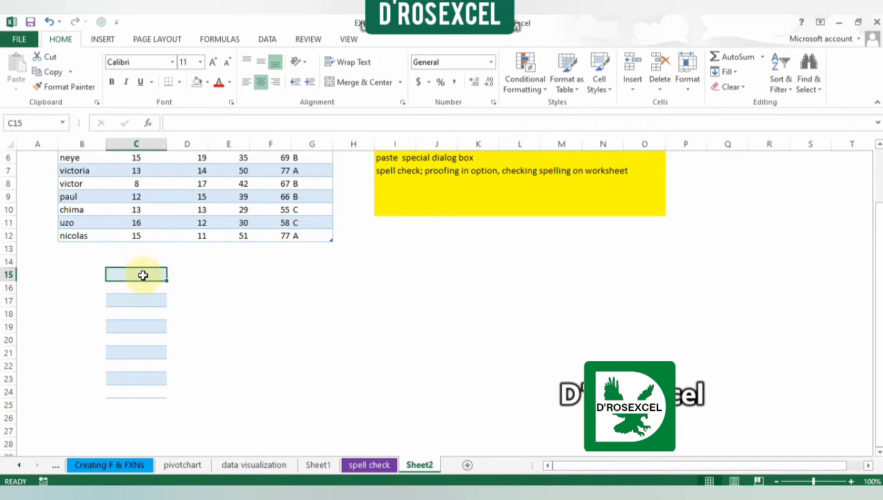
pyautogui.click(141, 298)
pyautogui.click(148, 276)
pyautogui.moveTo(148, 275); pyautogui.dragTo(138, 392)
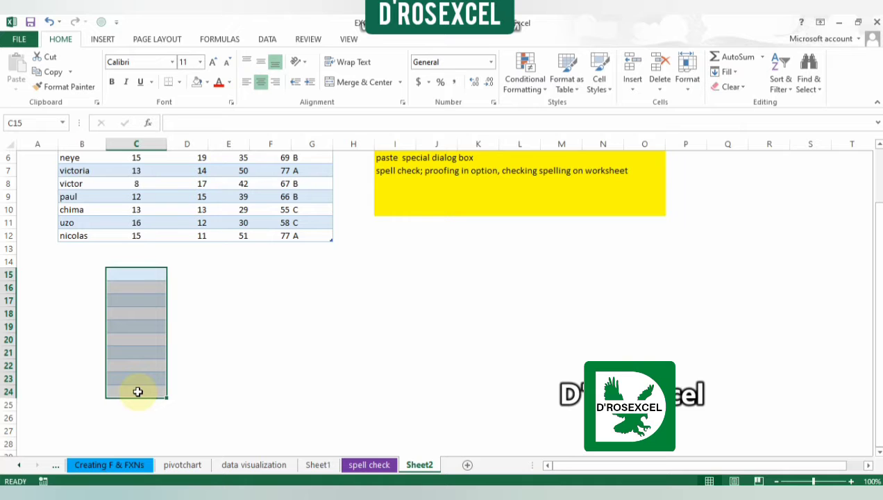
pyautogui.click(607, 90)
pyautogui.click(513, 119)
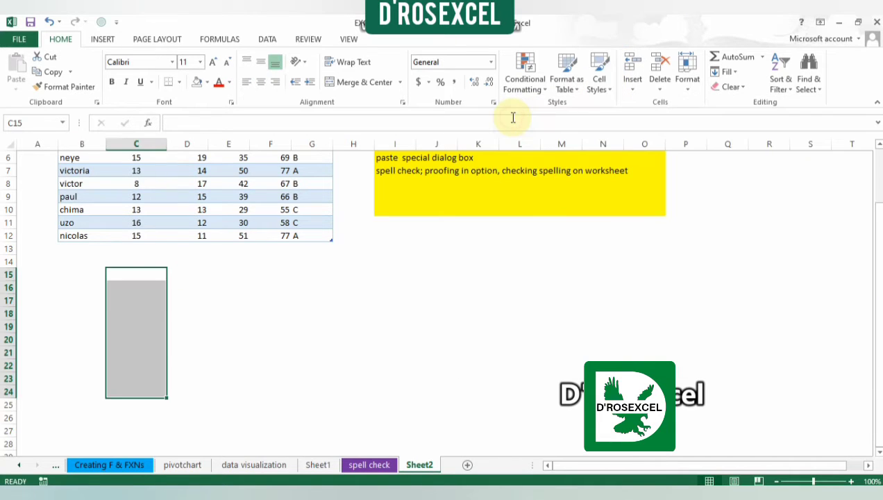
pyautogui.hotkey('shift', 'Up')
pyautogui.hotkey('shift', 'Up')
pyautogui.hotkey('shift', 'Up')
pyautogui.hotkey('shift', 'Up')
pyautogui.hotkey('shift', 'Up')
pyautogui.hotkey('shift', 'Up')
pyautogui.hotkey('shift', 'Up')
pyautogui.hotkey('shift', 'Up')
pyautogui.hotkey('shift', 'Up')
pyautogui.hotkey('shift', 'Up')
pyautogui.hotkey('shift', 'Up')
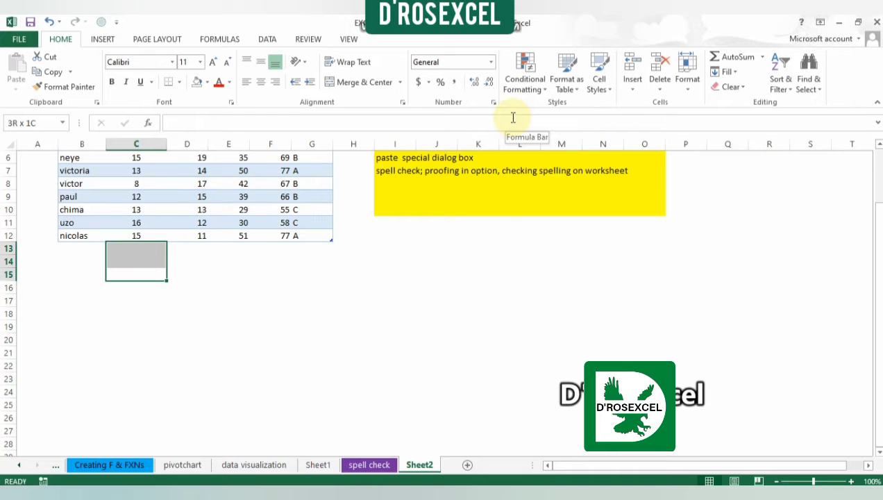
pyautogui.hotkey('shift', 'Up')
pyautogui.hotkey('shift', 'Up')
pyautogui.hotkey('shift', 'Up')
pyautogui.hotkey('shift', 'Up')
pyautogui.hotkey('shift', 'Up')
pyautogui.hotkey('shift', 'Up')
pyautogui.hotkey('shift', 'Up')
pyautogui.hotkey('shift', 'Up')
pyautogui.hotkey('shift', 'Up')
pyautogui.hotkey('shift', 'Up')
pyautogui.hotkey('shift', 'Up')
pyautogui.hotkey('shift', 'Up')
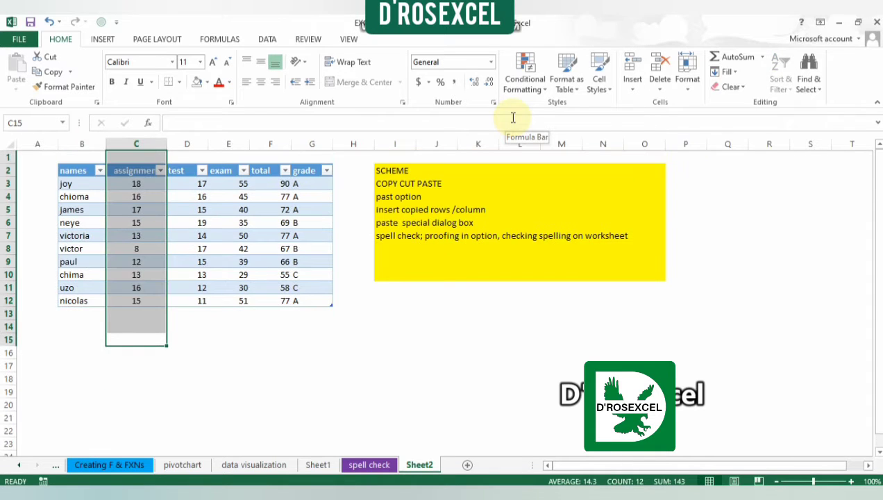
# Step: Cut the exam scores in E3:E12 and paste them below the table starting at E14
pyautogui.click(218, 185)
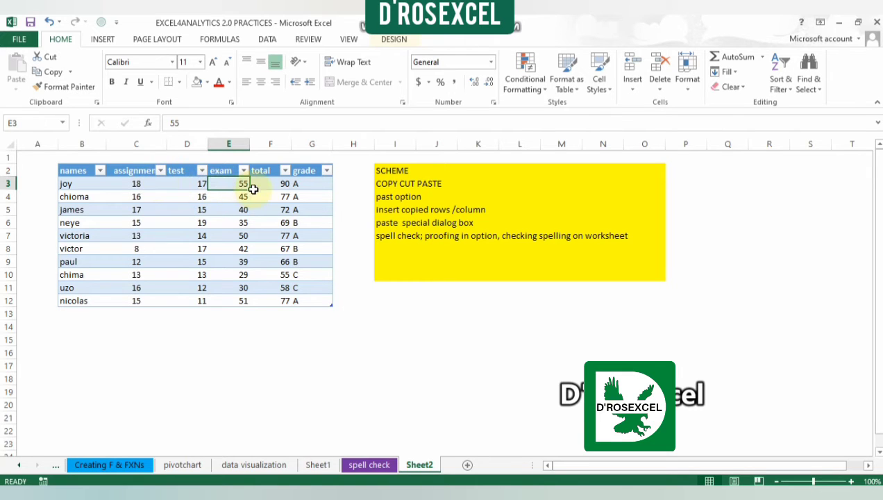
pyautogui.hotkey('shift', 'Up')
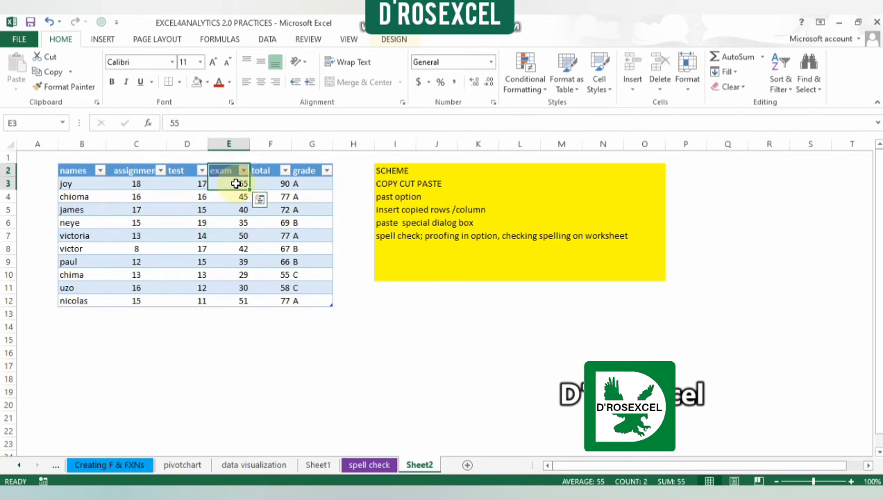
pyautogui.click(236, 183)
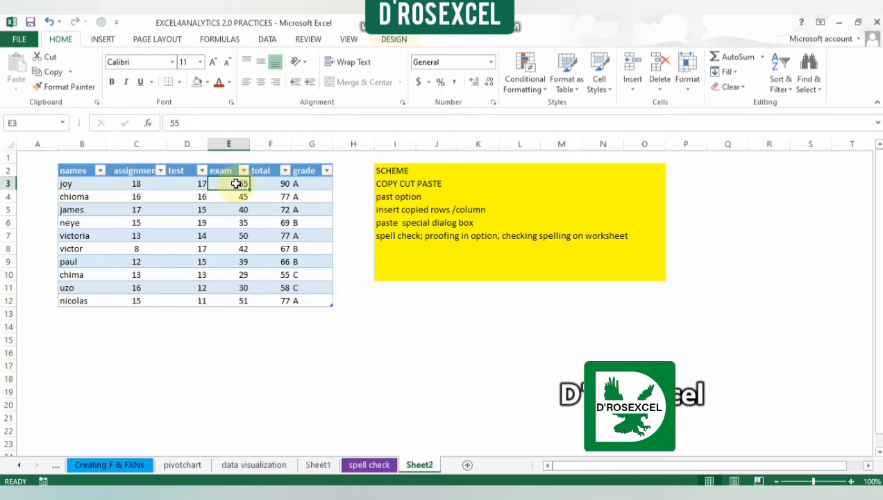
pyautogui.hotkey('ctrl', 'shift', 'Down')
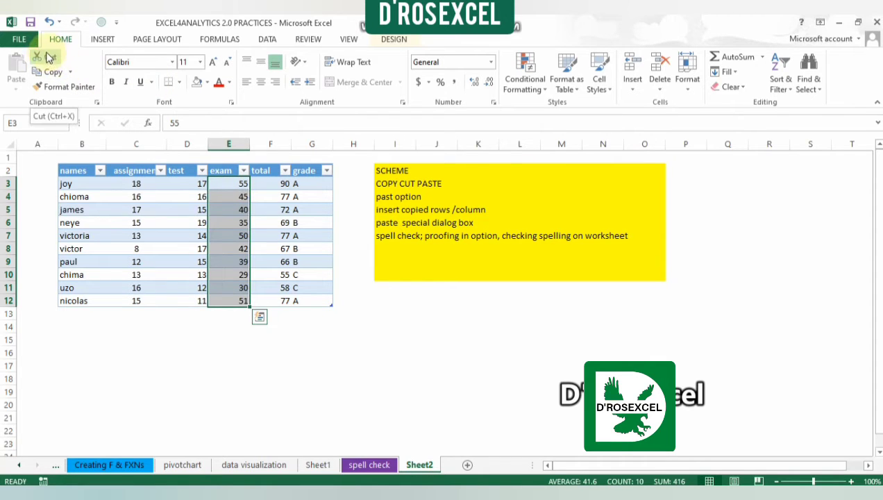
pyautogui.click(47, 58)
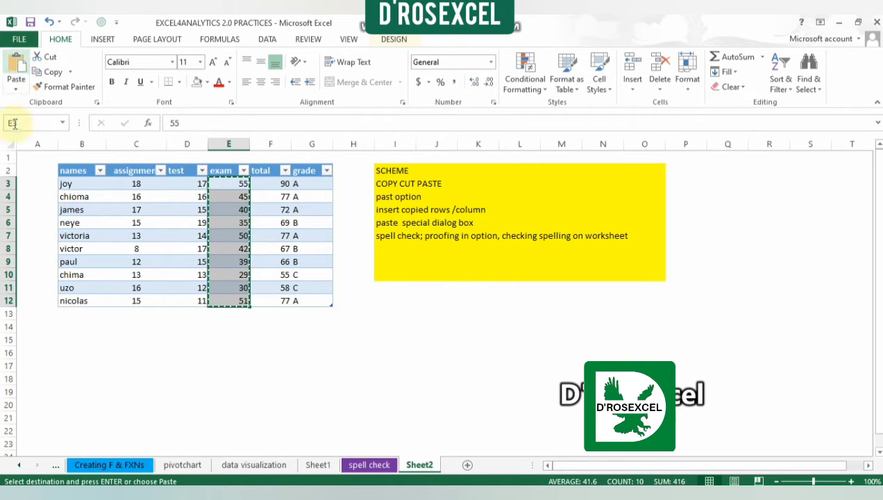
pyautogui.click(230, 325)
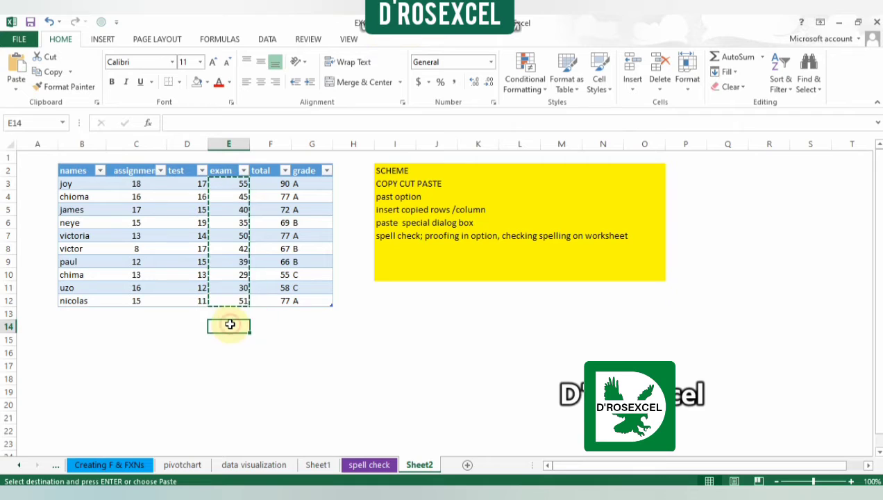
pyautogui.click(14, 77)
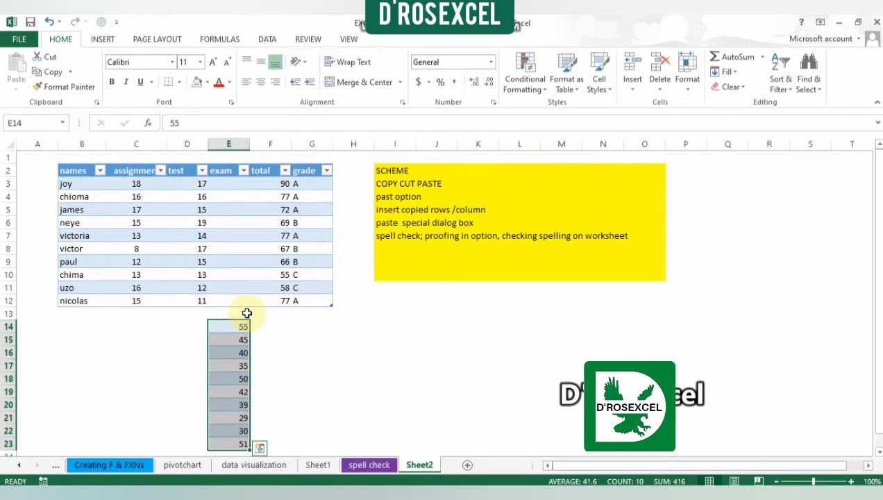
# Step: Delete the pasted exam scores in E14:E23, undo both the deletion and the cut-and-paste, and clear the active cut marquee
pyautogui.press('Delete')
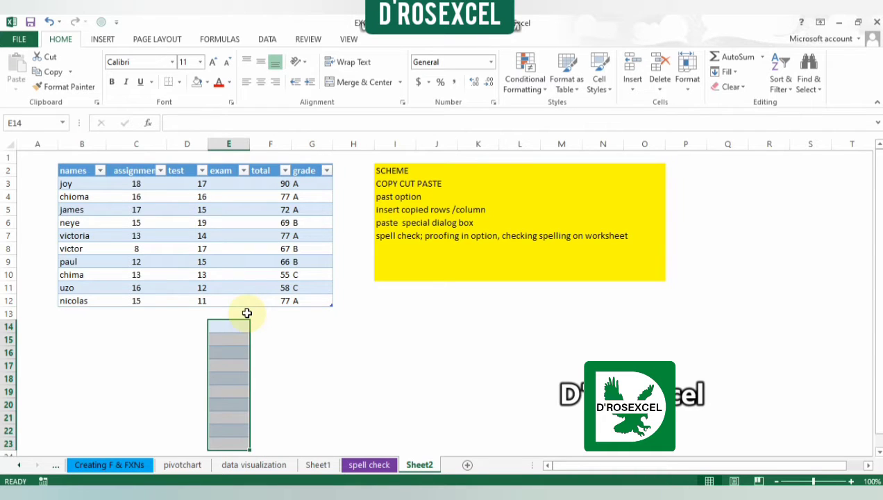
pyautogui.click(48, 21)
pyautogui.click(48, 21)
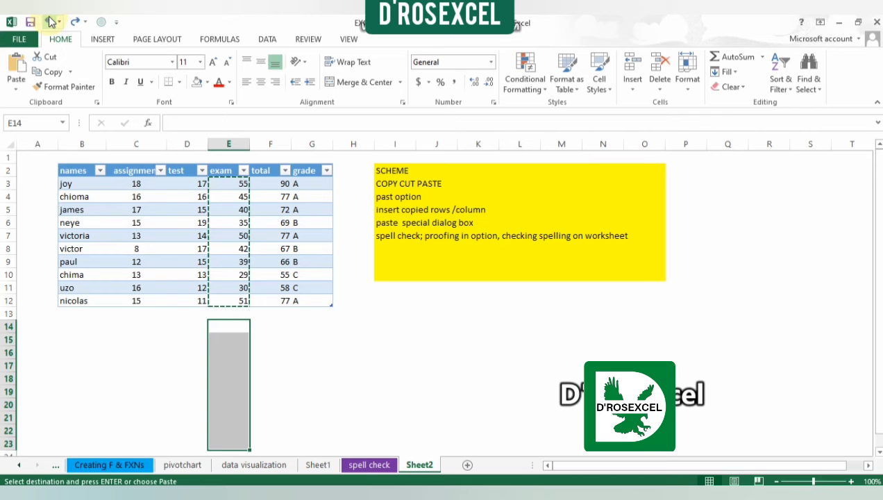
pyautogui.click(305, 341)
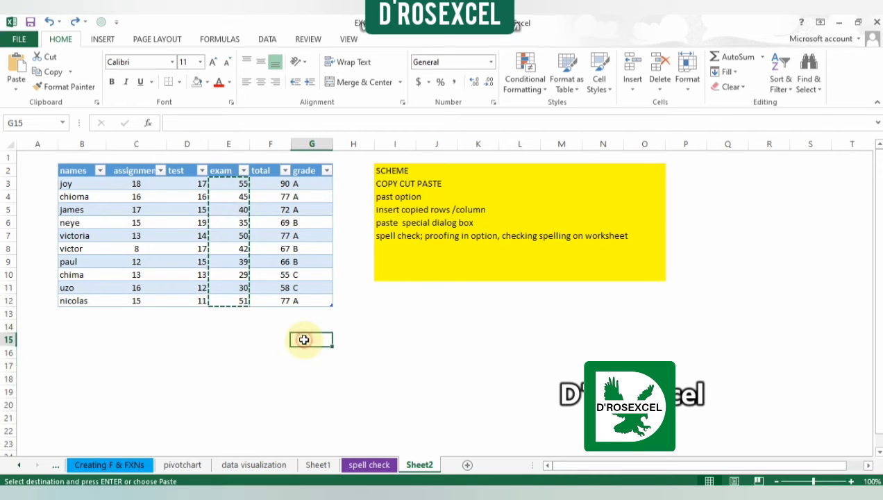
pyautogui.doubleClick(304, 340)
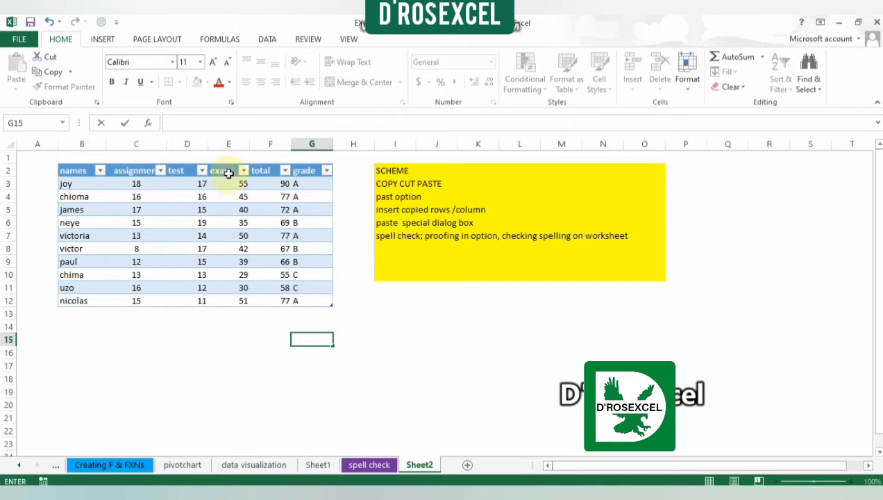
# Step: Copy the test scores in D3:D12 and look through the available paste options
pyautogui.click(206, 182)
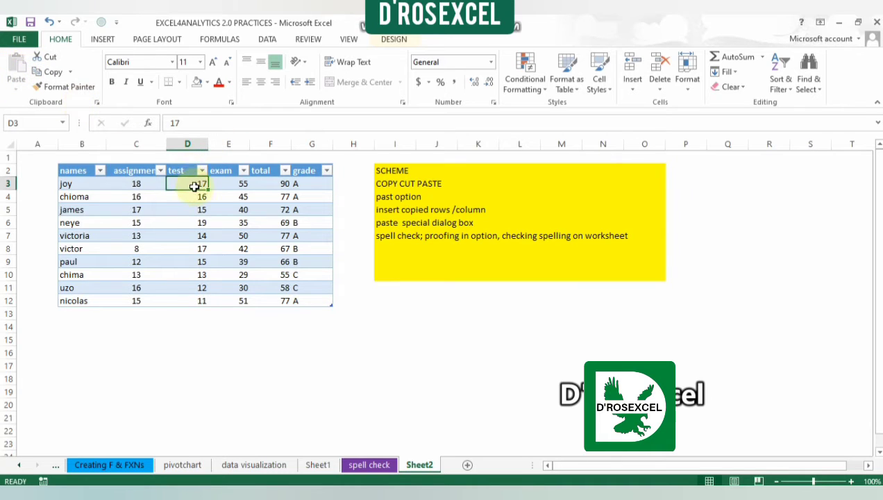
pyautogui.hotkey('ctrl', 'shift', 'Down')
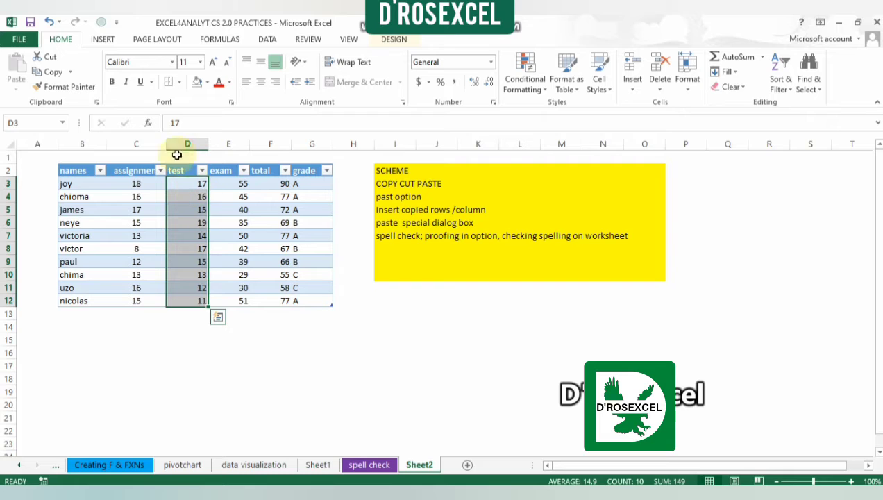
pyautogui.click(48, 71)
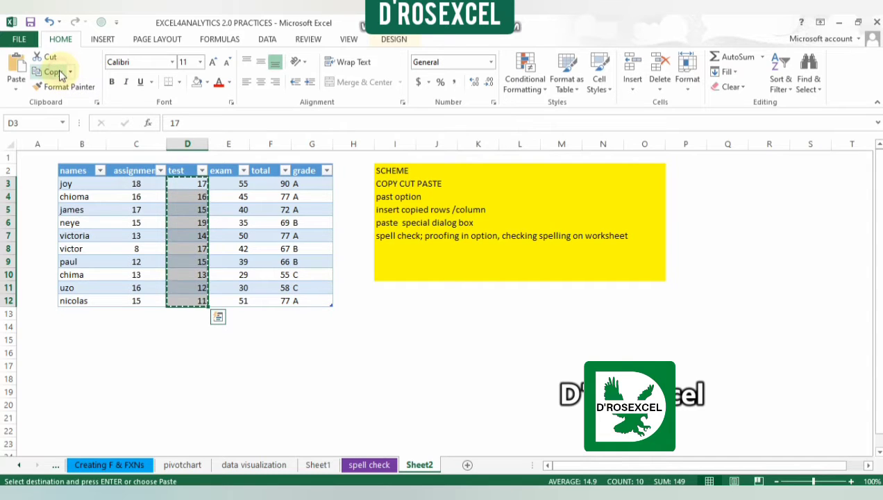
pyautogui.click(18, 91)
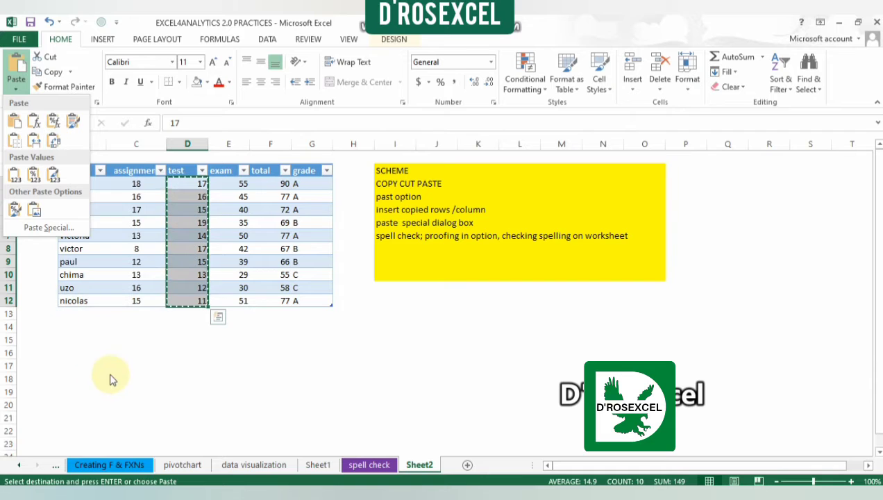
pyautogui.click(69, 345)
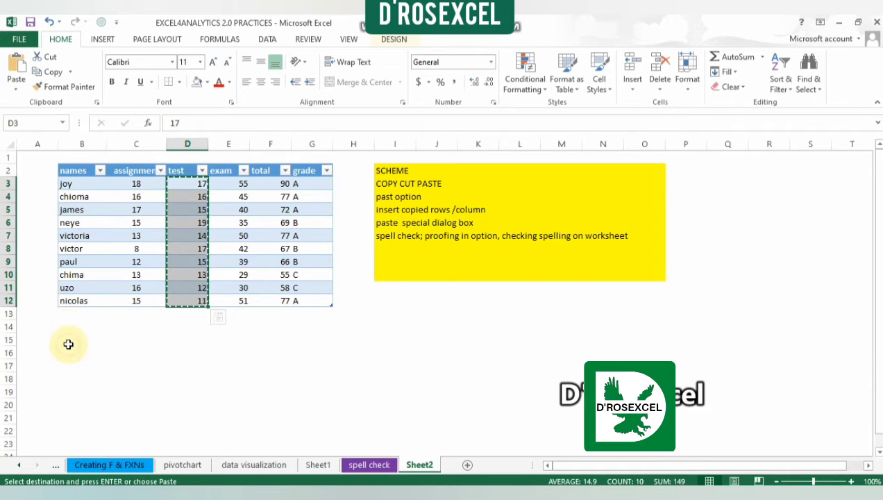
# Step: Paste the copied test scores transposed into row 15 starting at B15, and undo that paste
pyautogui.click(68, 344)
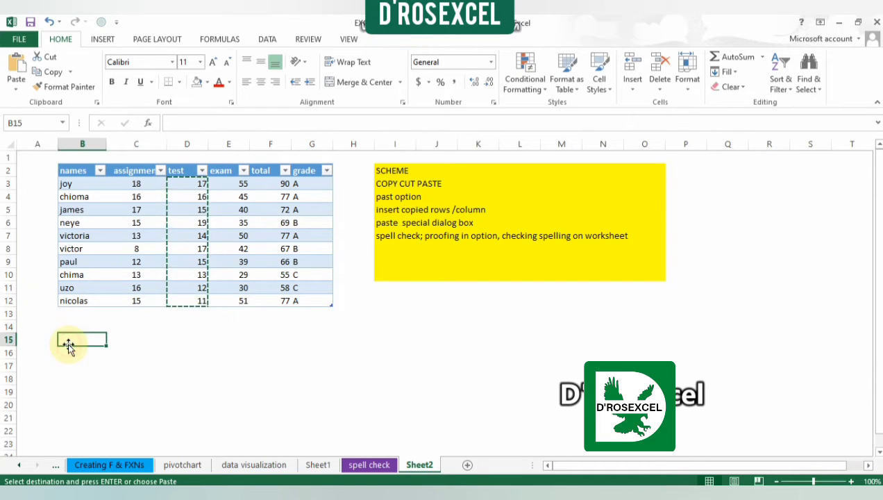
pyautogui.click(17, 85)
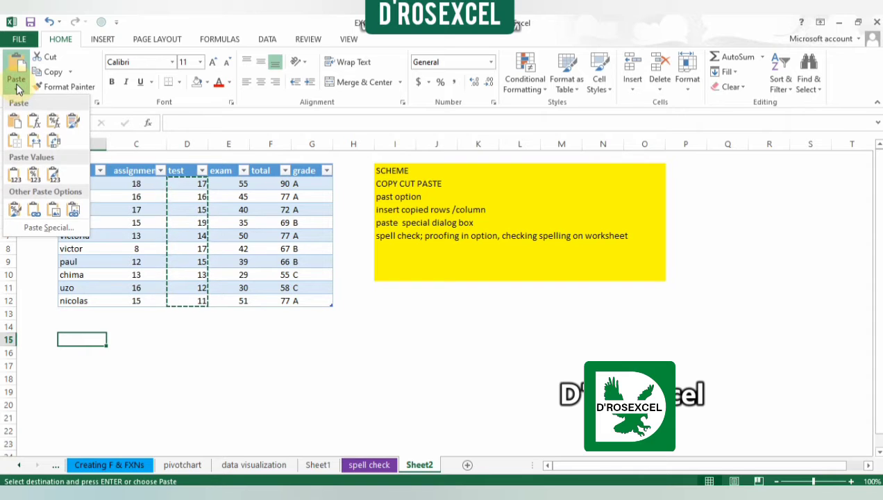
pyautogui.click(54, 141)
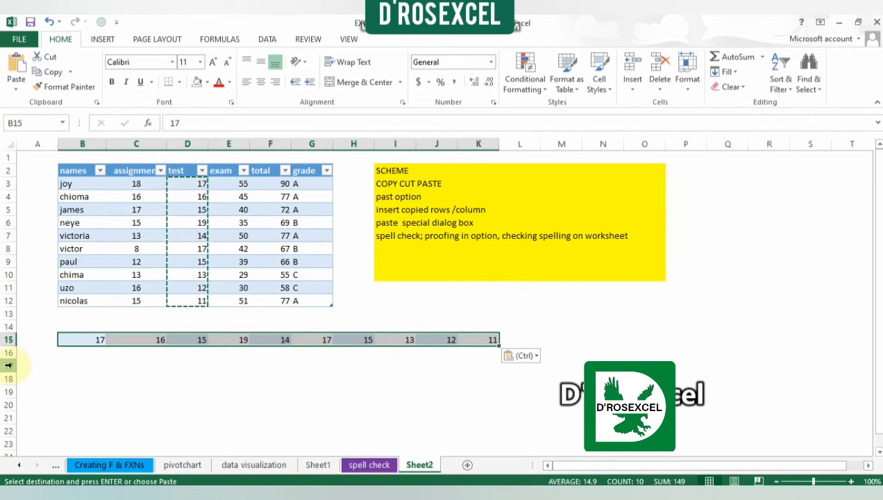
pyautogui.click(49, 23)
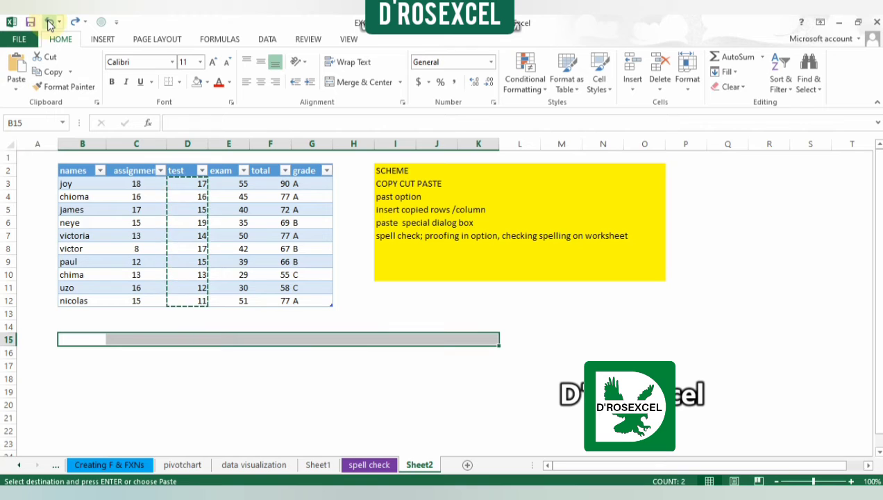
# Step: Copy all the table data in B3:G12 and paste it transposed below the table starting at B16
pyautogui.click(84, 182)
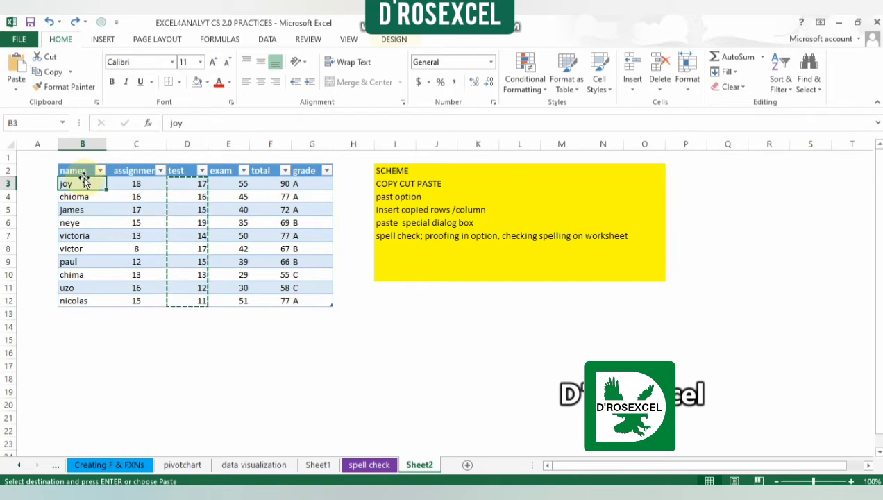
pyautogui.hotkey('ctrl', 'a')
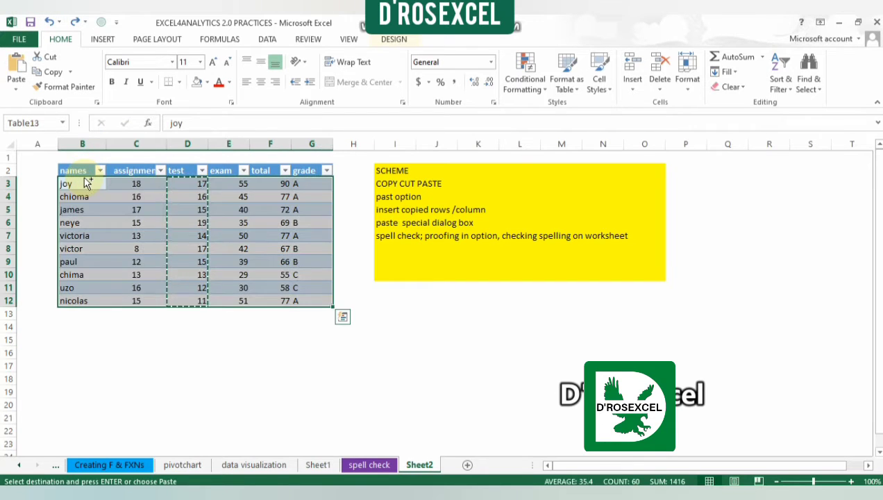
pyautogui.click(17, 89)
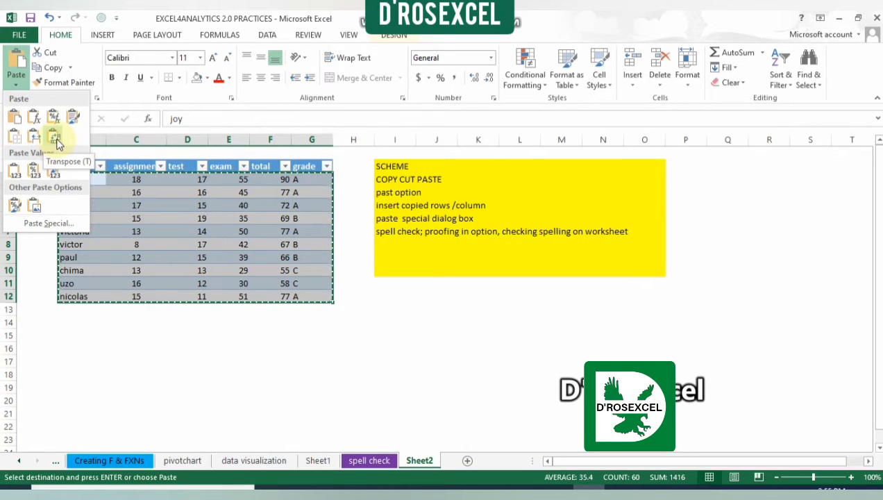
pyautogui.click(61, 353)
pyautogui.click(69, 347)
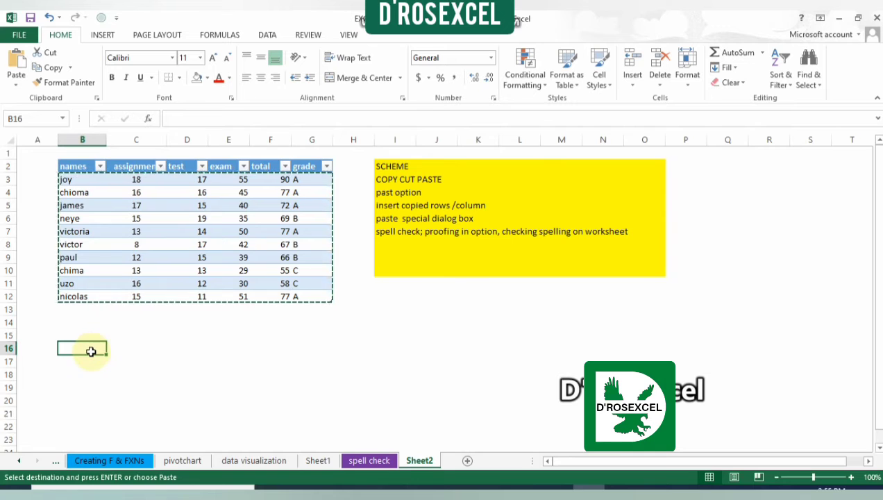
pyautogui.click(16, 84)
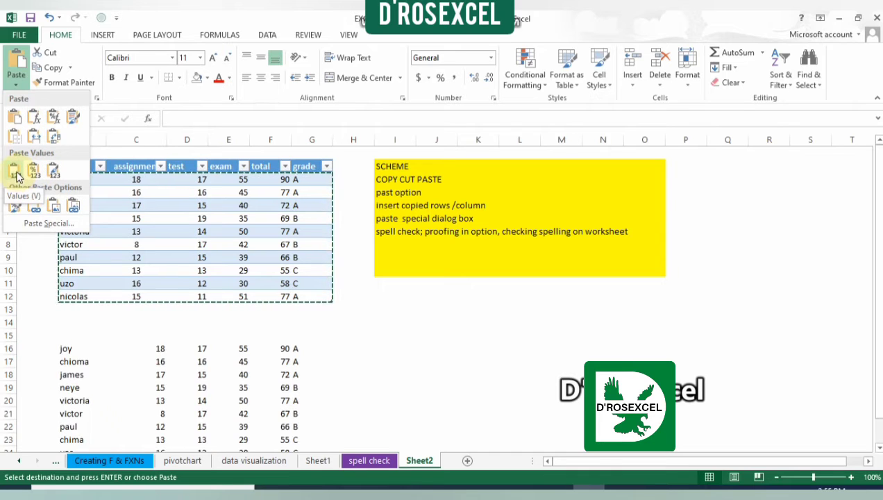
pyautogui.click(54, 139)
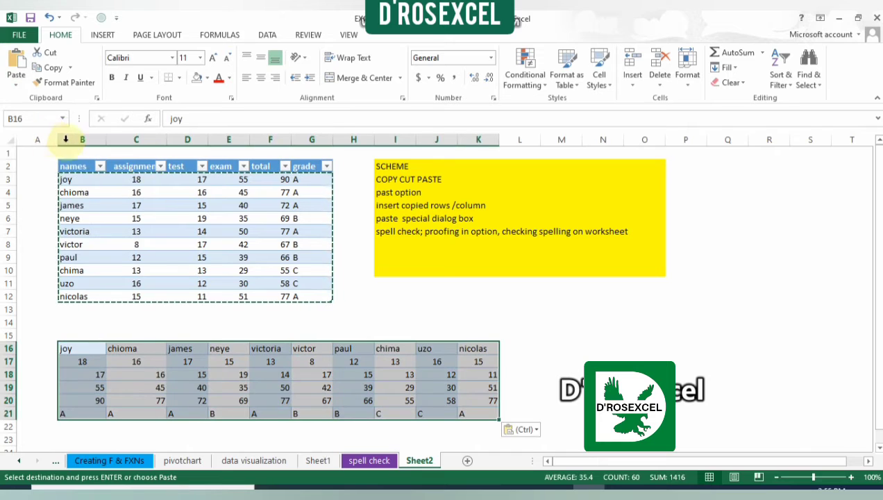
# Step: Undo the transposed paste of the table data and clear the active copy marquee
pyautogui.click(235, 400)
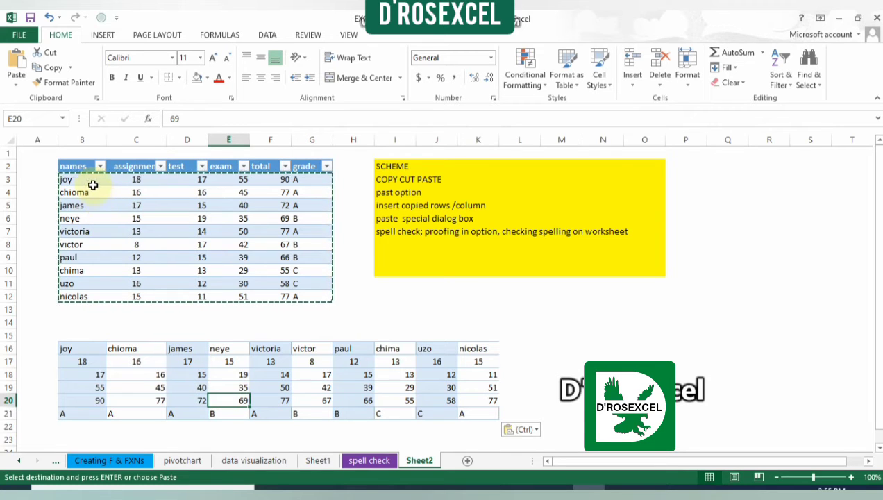
pyautogui.click(54, 21)
pyautogui.click(17, 87)
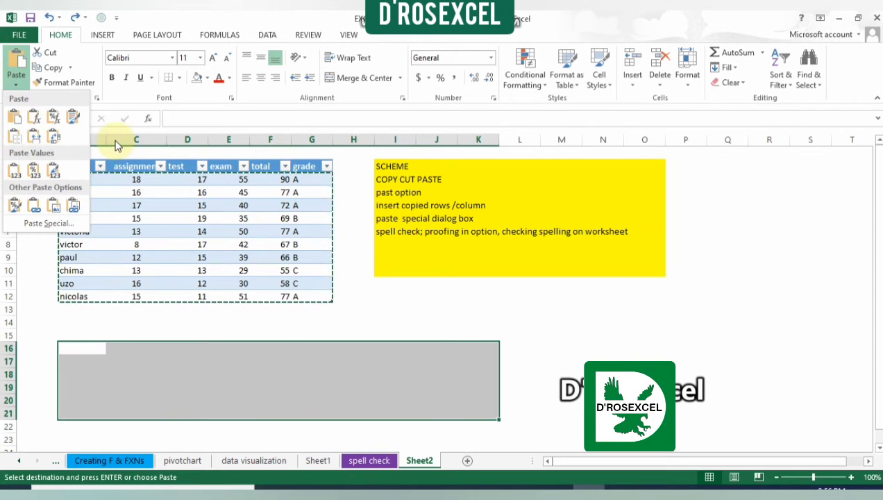
pyautogui.click(166, 323)
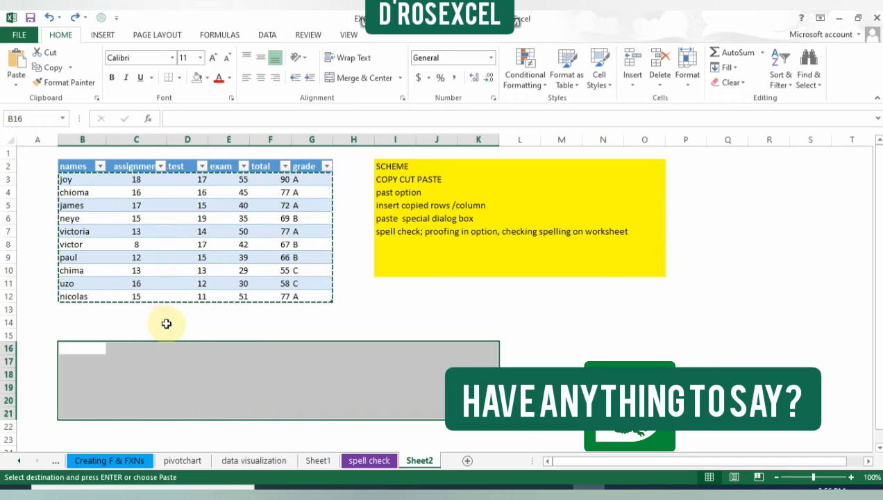
pyautogui.press('BackSpace')
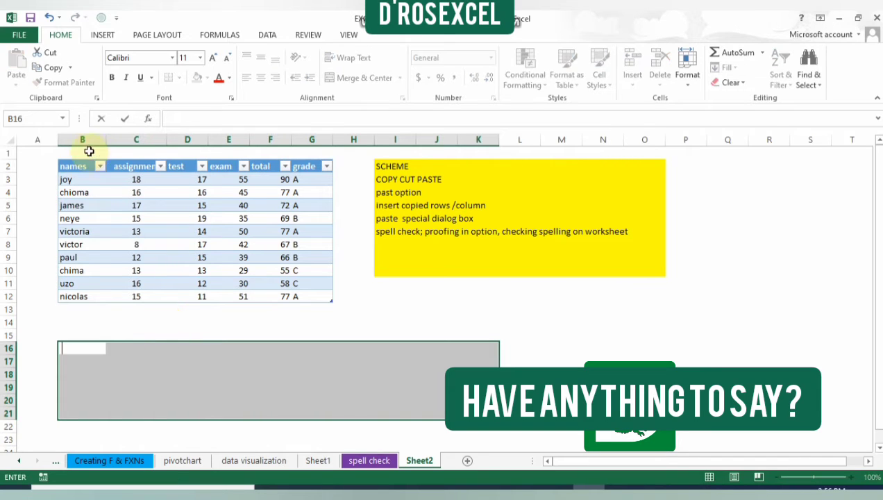
# Step: Insert a blank column before the assignment column in the score table
pyautogui.click(140, 138)
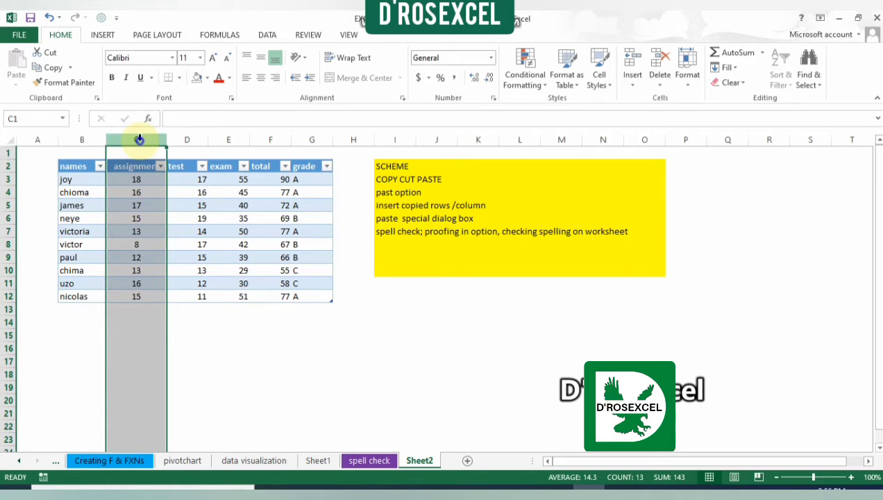
pyautogui.rightClick(139, 140)
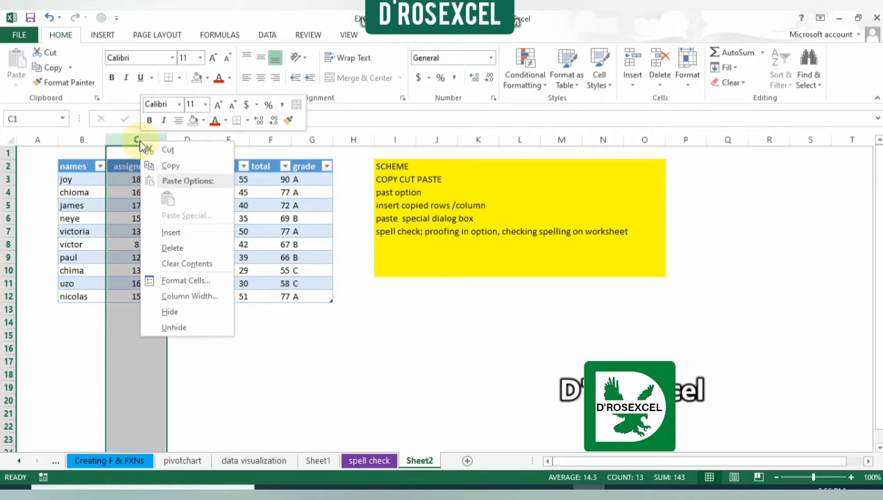
pyautogui.click(176, 235)
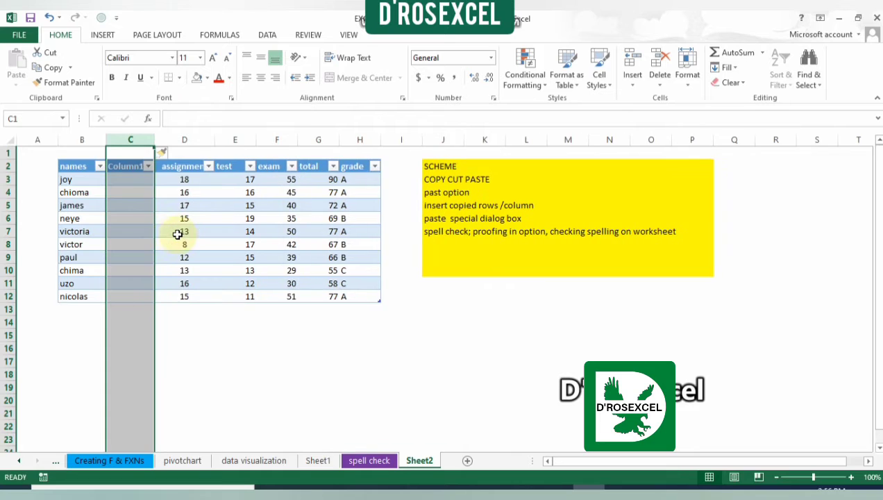
pyautogui.click(129, 179)
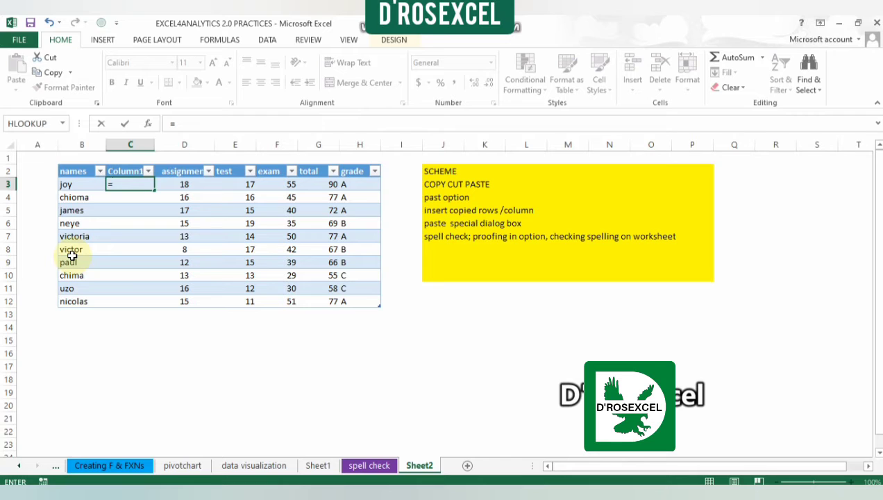
pyautogui.write('pro')
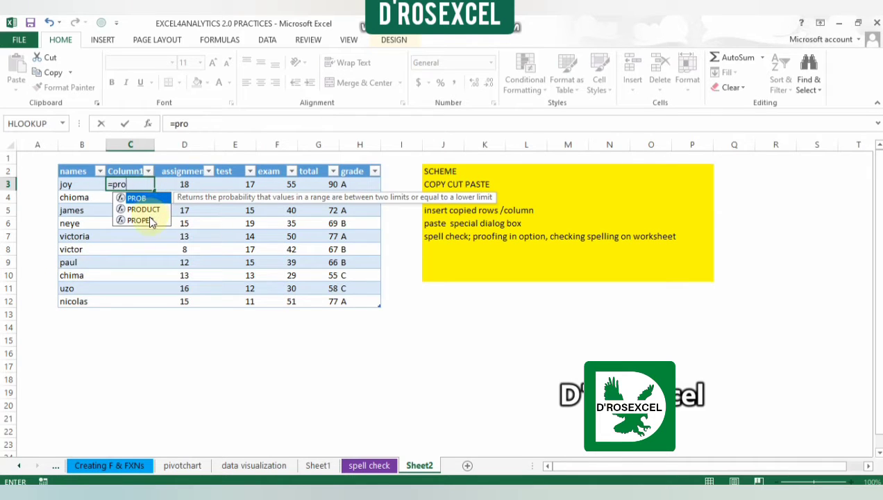
pyautogui.press('Down')
pyautogui.press('Down')
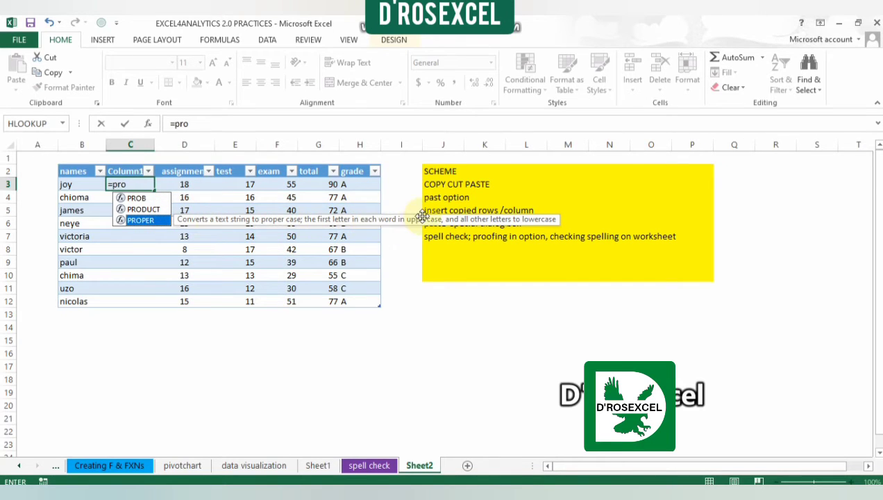
pyautogui.click(157, 218)
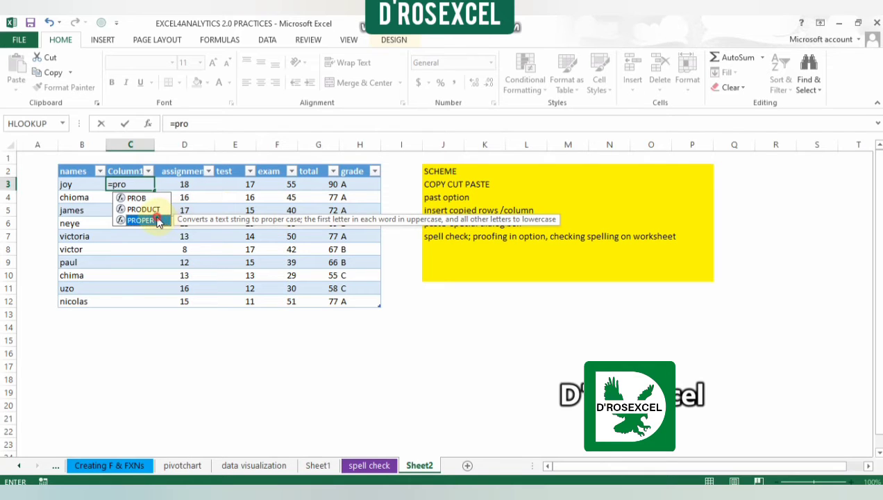
pyautogui.doubleClick(158, 221)
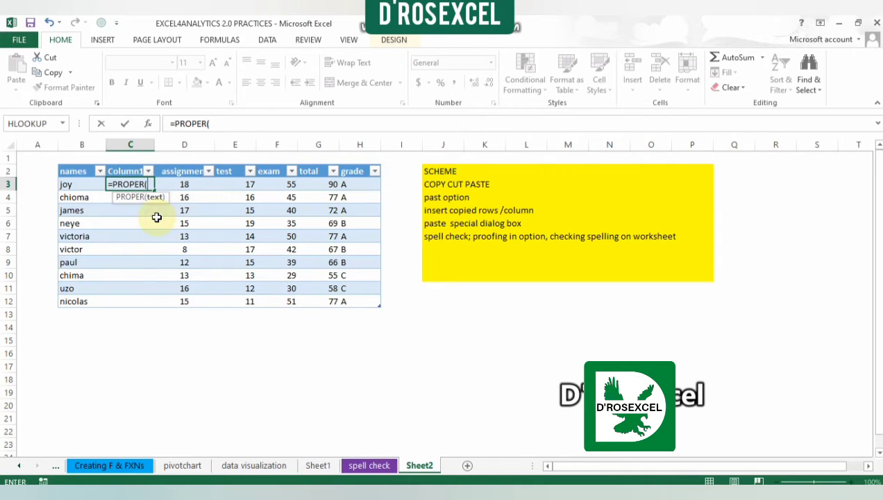
pyautogui.click(72, 184)
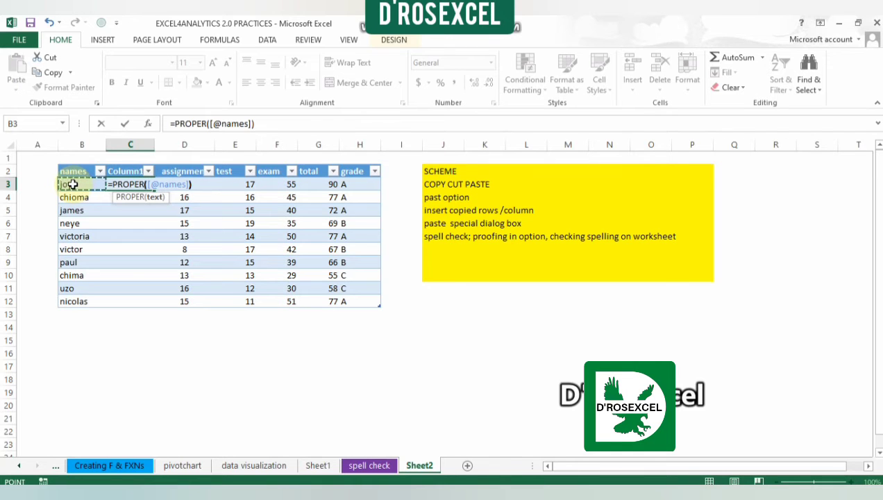
pyautogui.press('Return')
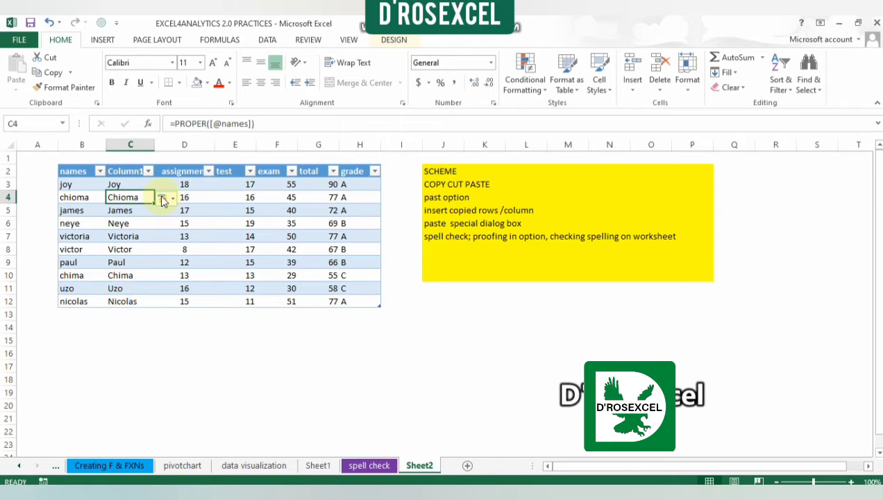
# Step: Rename the header of the proper-case column in C2 as Name
pyautogui.click(135, 170)
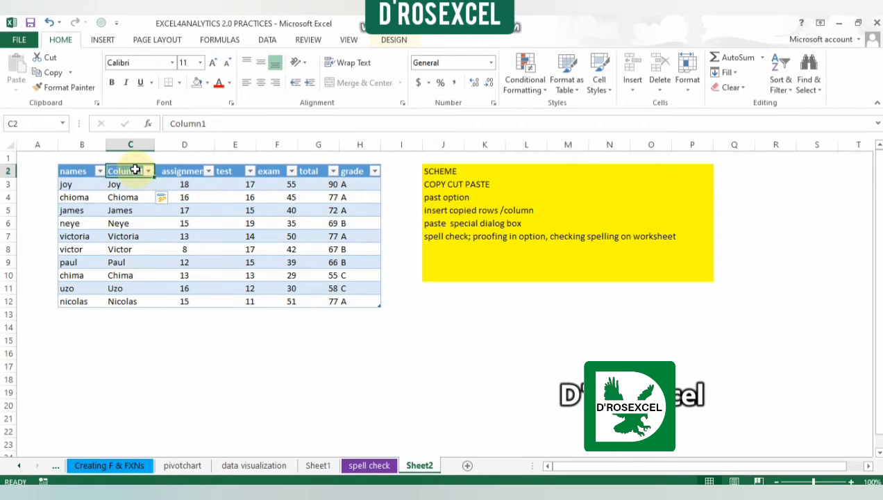
pyautogui.doubleClick(135, 171)
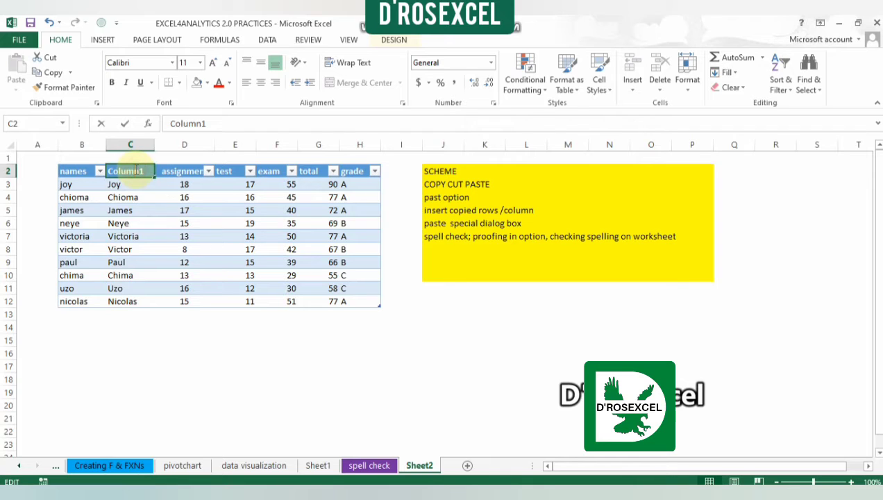
pyautogui.doubleClick(134, 170)
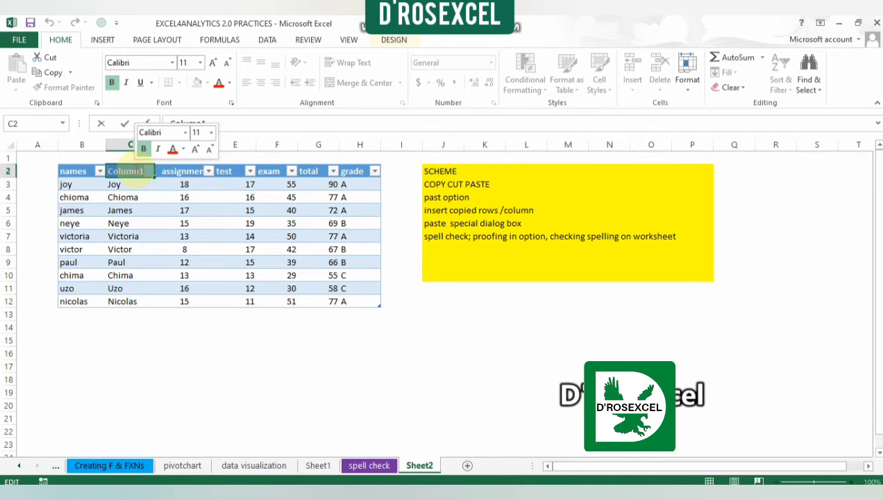
pyautogui.write('nma')
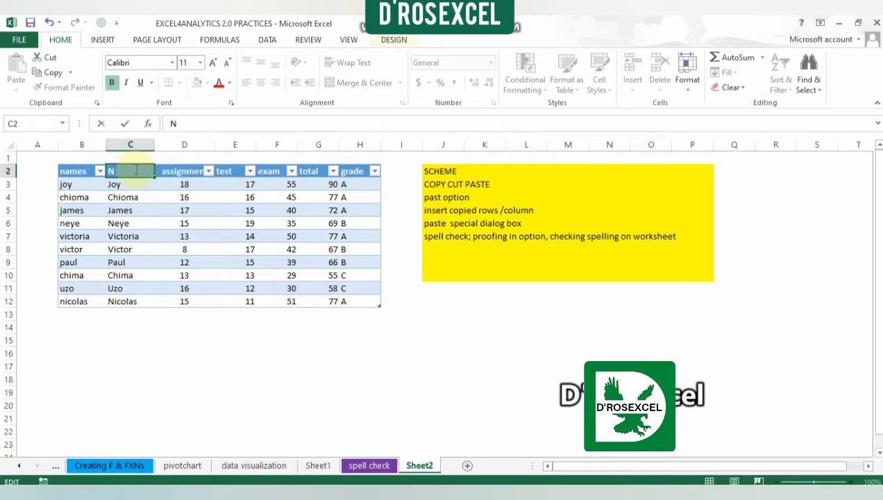
pyautogui.write('ame')
pyautogui.press('Return')
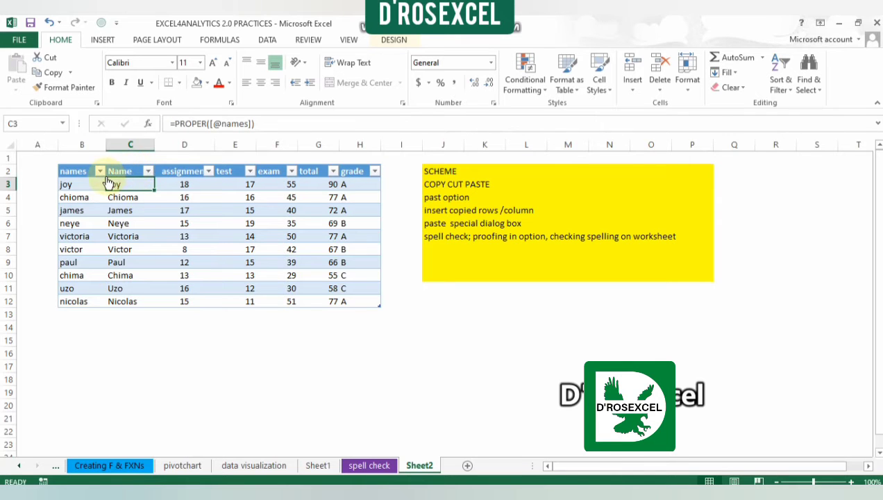
# Step: Clear the original names column B2:B12 including its header, and undo that deletion
pyautogui.click(87, 170)
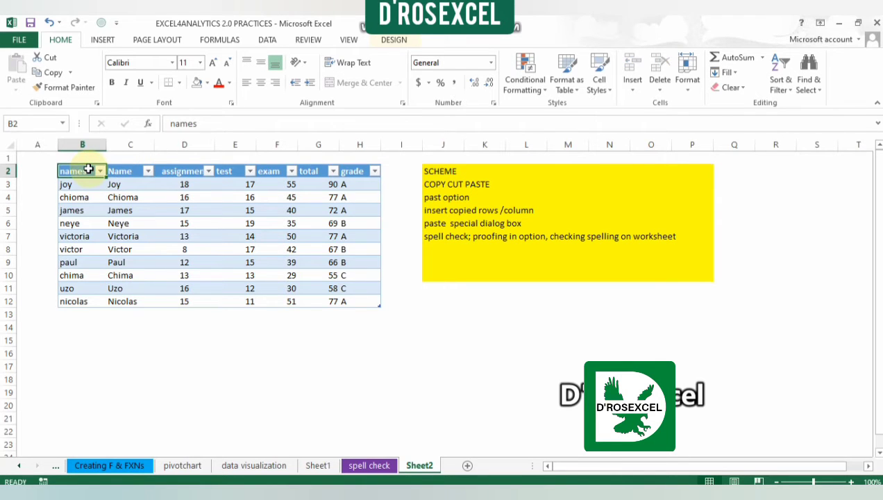
pyautogui.click(68, 185)
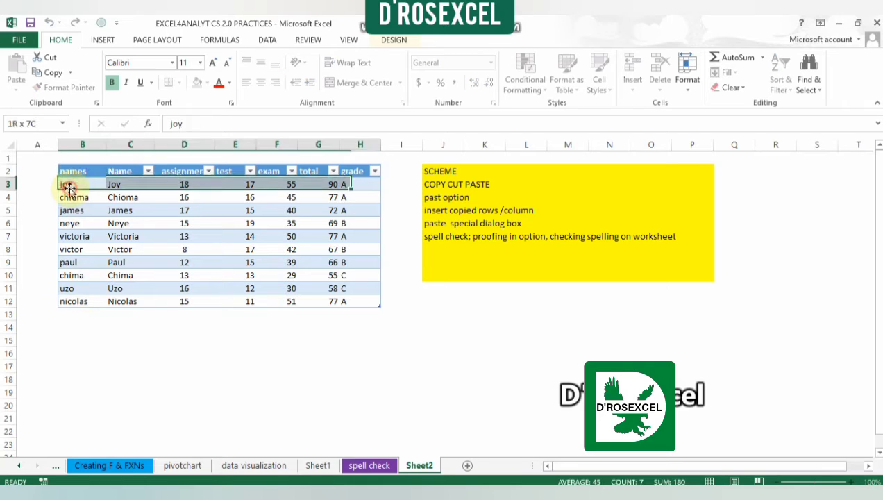
pyautogui.moveTo(70, 171); pyautogui.dragTo(72, 300)
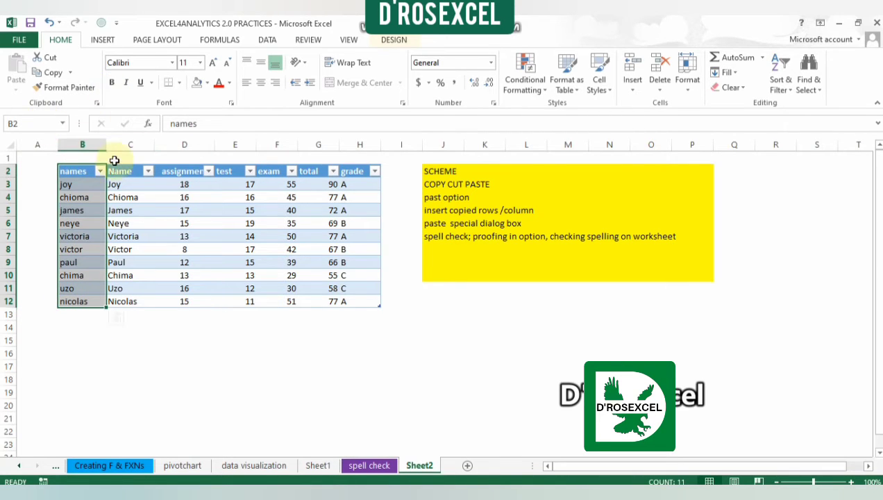
pyautogui.press('Delete')
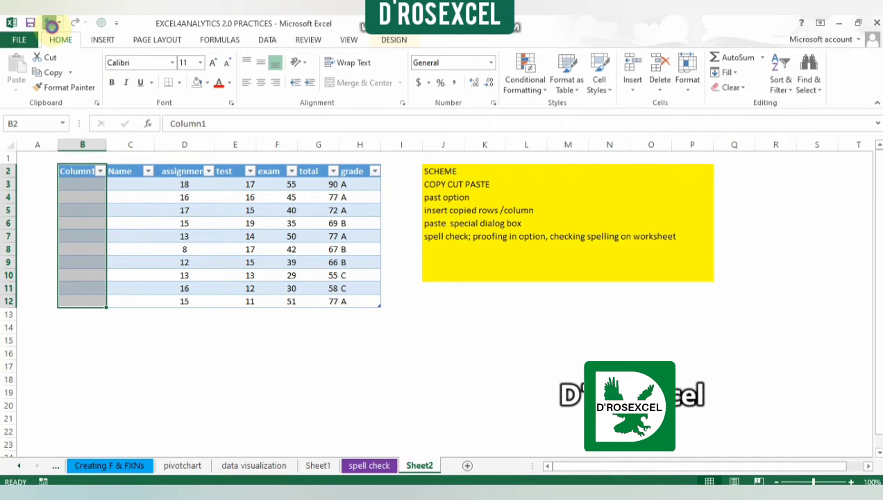
pyautogui.click(50, 23)
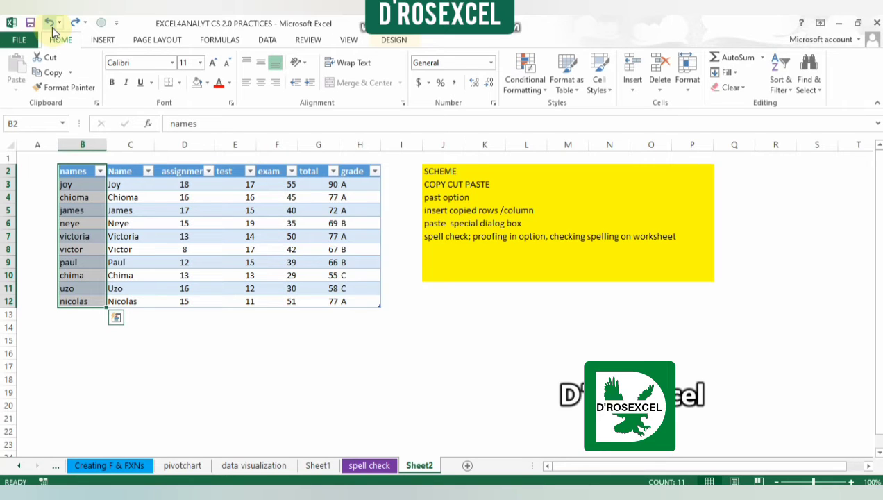
# Step: Insert another blank column before the assignment column, next to the Name column
pyautogui.click(195, 142)
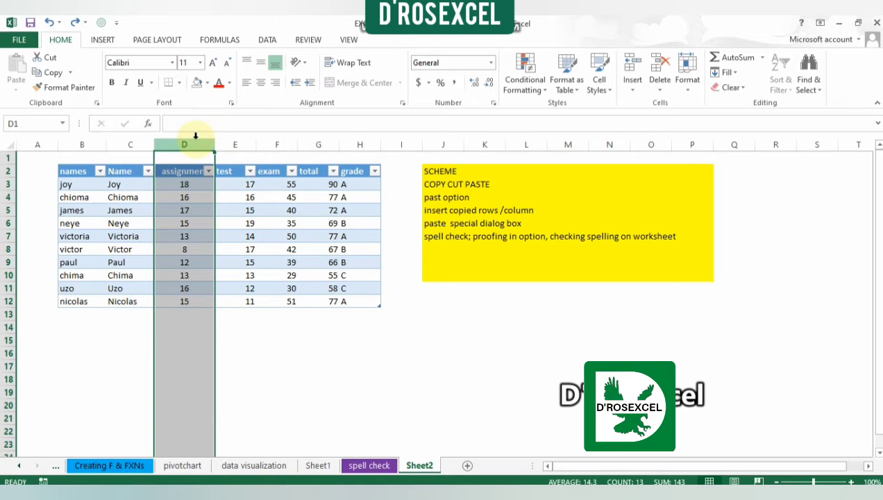
pyautogui.rightClick(196, 138)
pyautogui.click(220, 237)
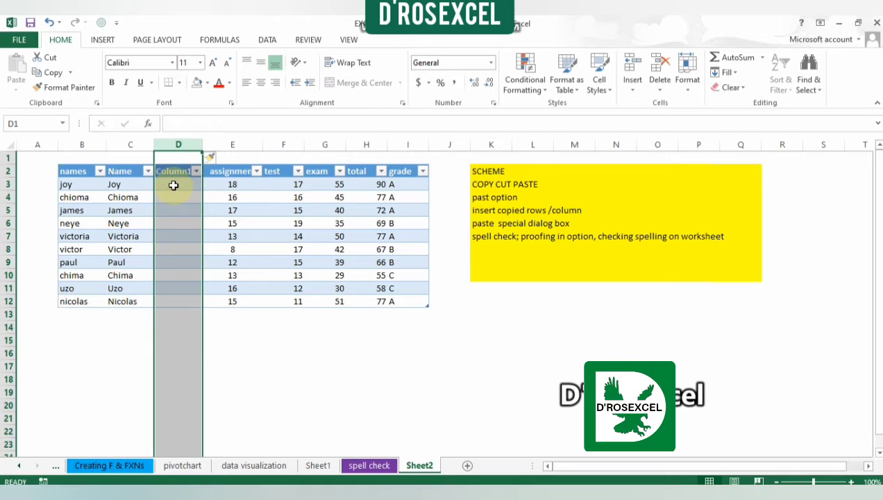
pyautogui.click(173, 184)
pyautogui.moveTo(118, 181); pyautogui.dragTo(122, 303)
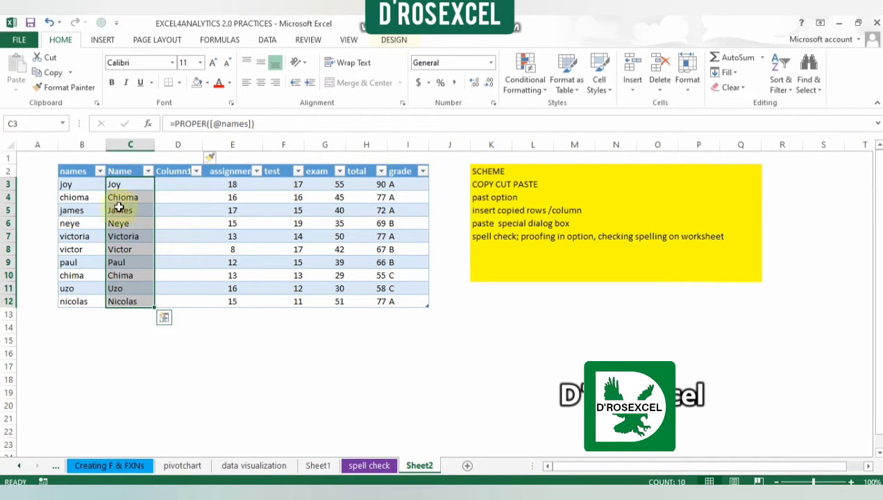
pyautogui.click(119, 171)
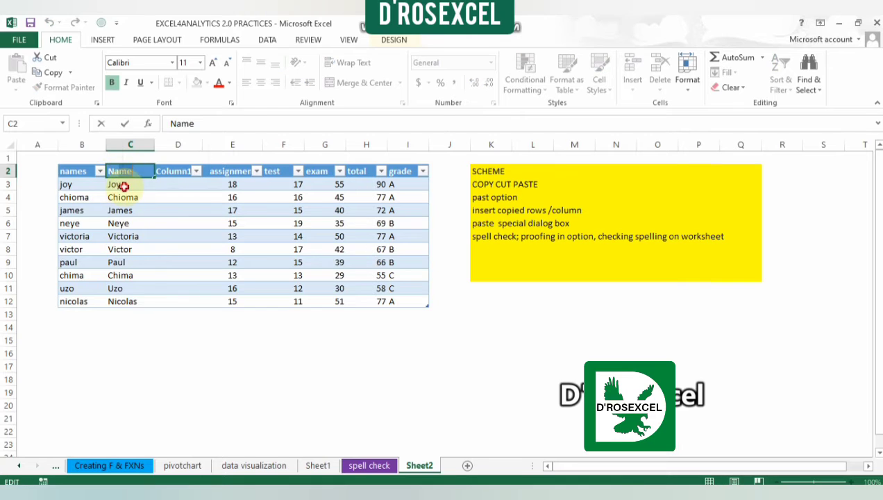
pyautogui.click(118, 183)
pyautogui.moveTo(122, 172); pyautogui.dragTo(119, 302)
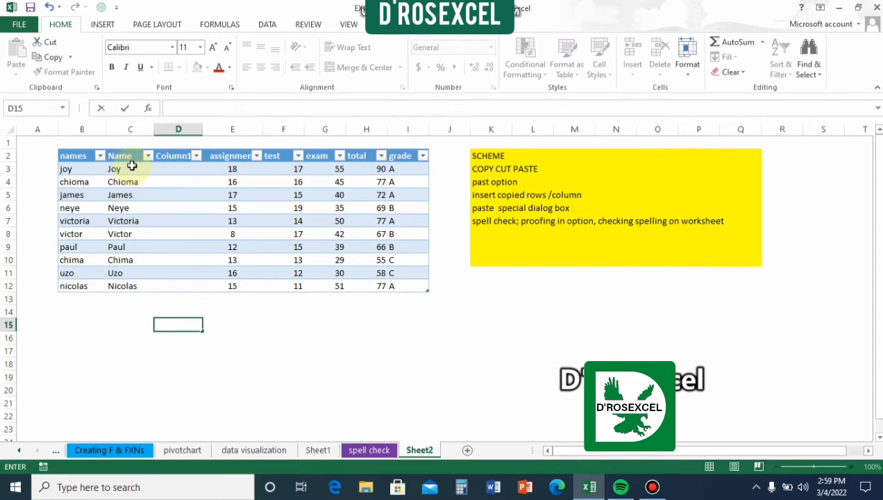
pyautogui.moveTo(132, 168); pyautogui.dragTo(118, 282)
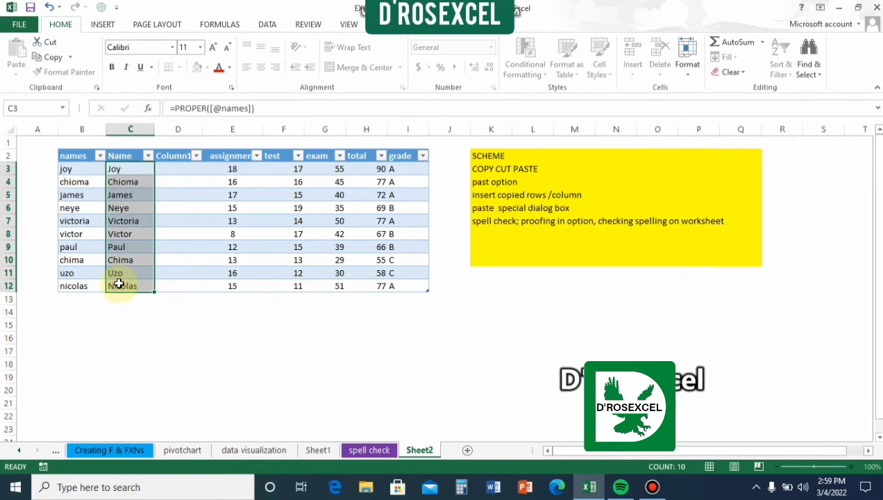
pyautogui.click(49, 57)
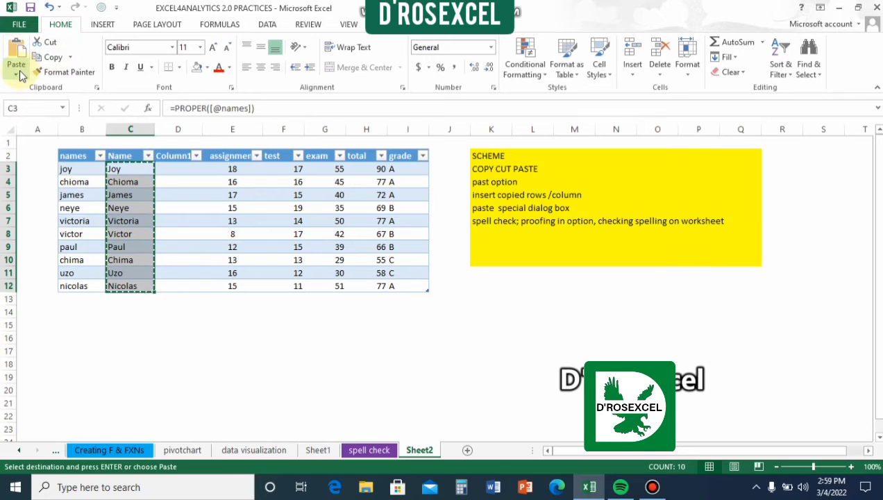
pyautogui.click(18, 73)
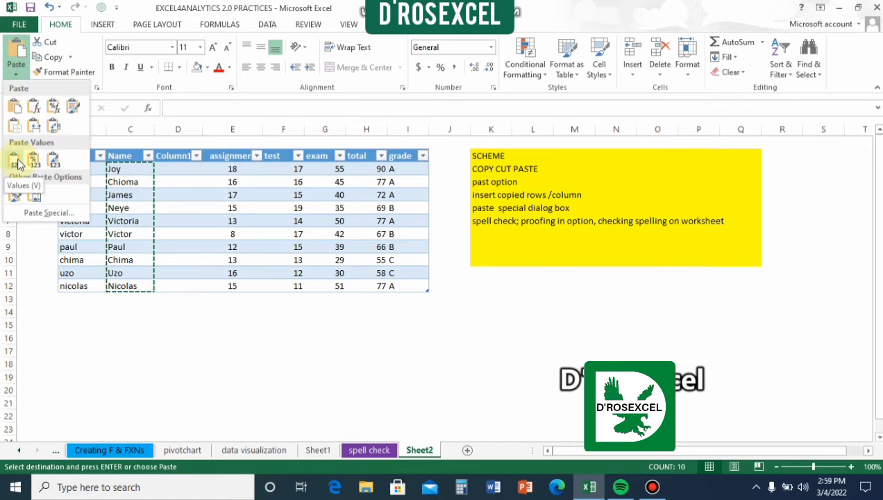
pyautogui.click(176, 167)
pyautogui.doubleClick(174, 167)
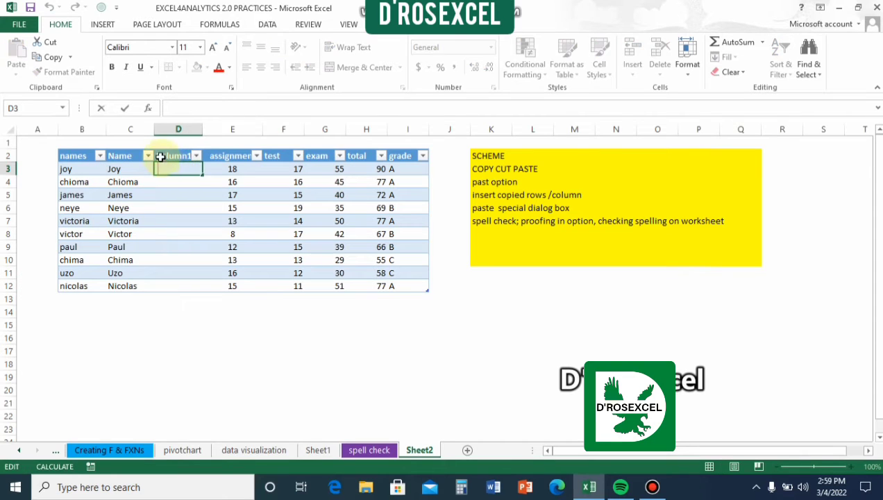
# Step: Copy the formula results in C3:C12 and paste them as values only into the blank column starting at D3
pyautogui.click(141, 167)
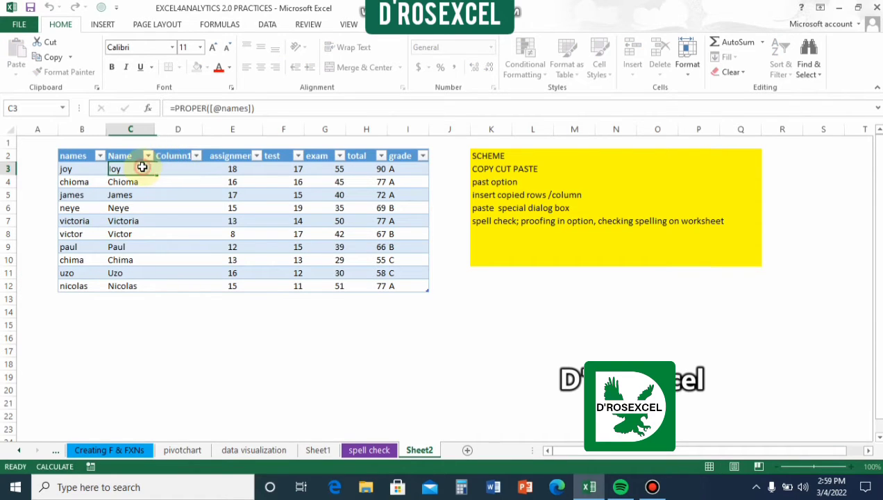
pyautogui.moveTo(142, 168); pyautogui.dragTo(141, 289)
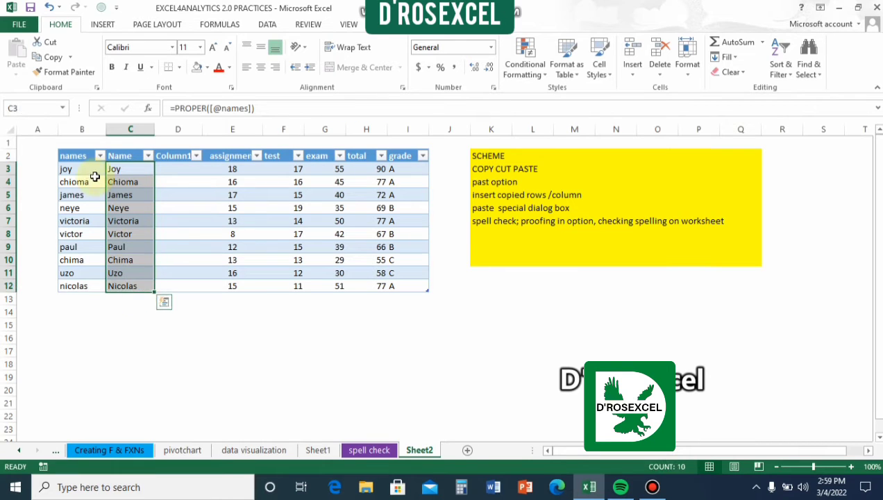
pyautogui.click(54, 59)
pyautogui.click(180, 167)
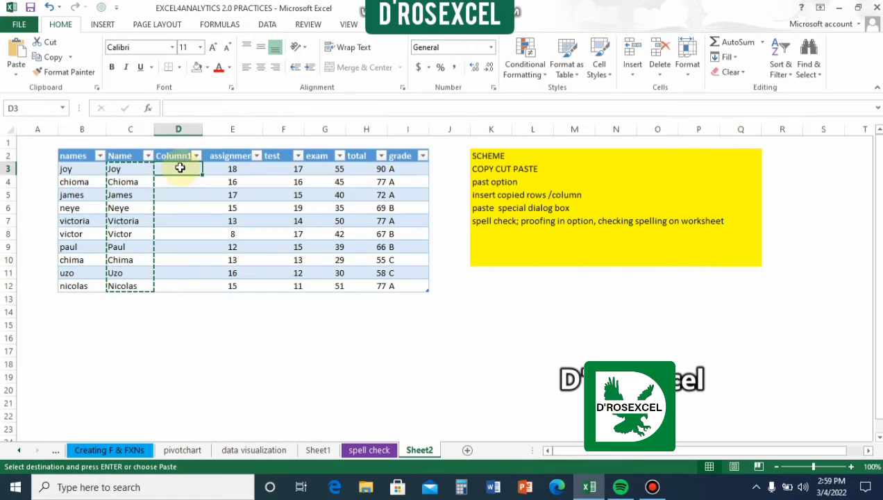
pyautogui.click(12, 78)
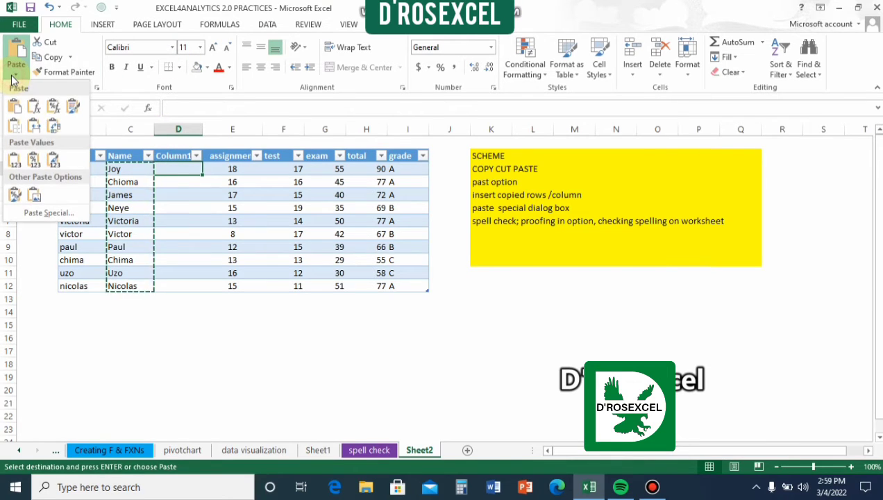
pyautogui.click(14, 160)
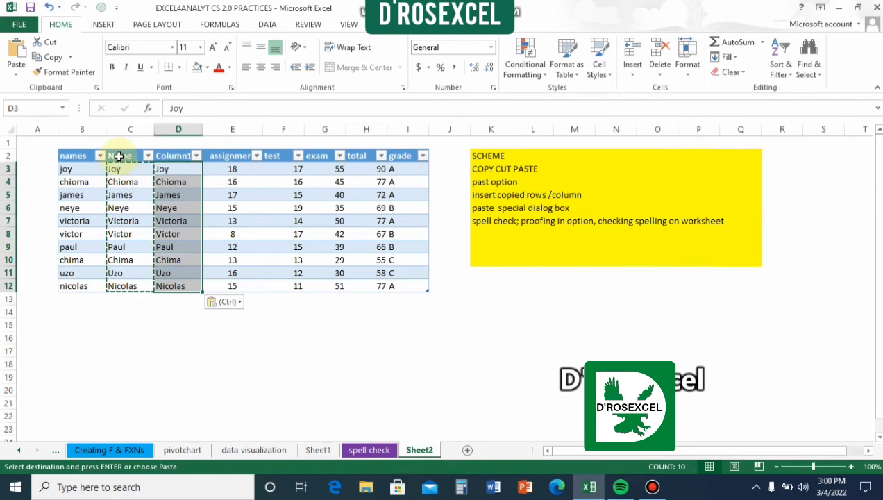
# Step: Clear the header and PROPER formulas of the Name column in C2:C12
pyautogui.click(115, 155)
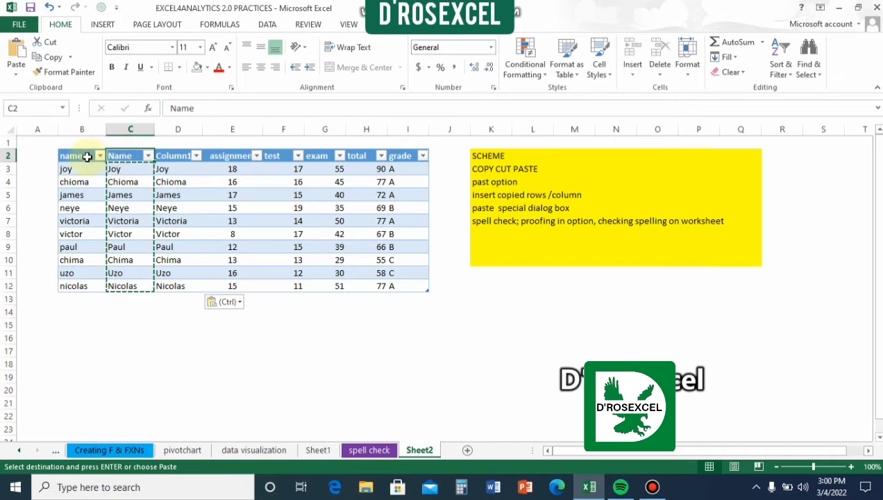
pyautogui.click(132, 147)
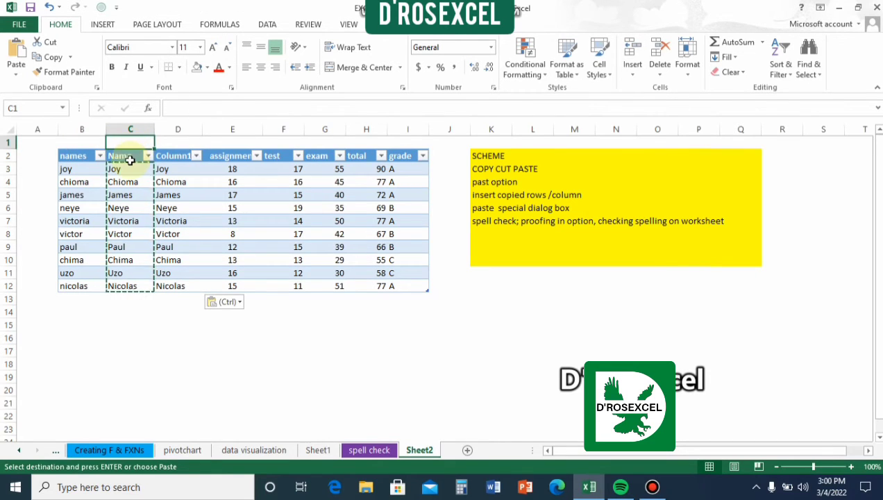
pyautogui.click(130, 158)
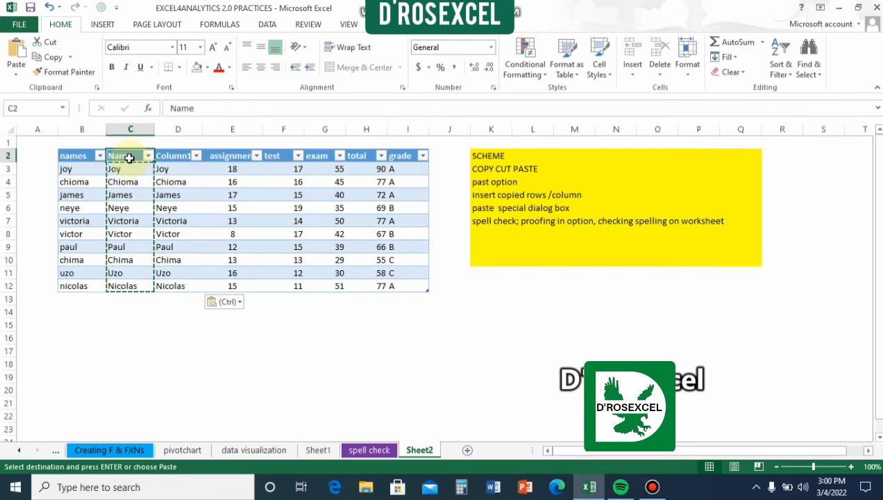
pyautogui.hotkey('ctrl', 'shift', 'Down')
pyautogui.press('Delete')
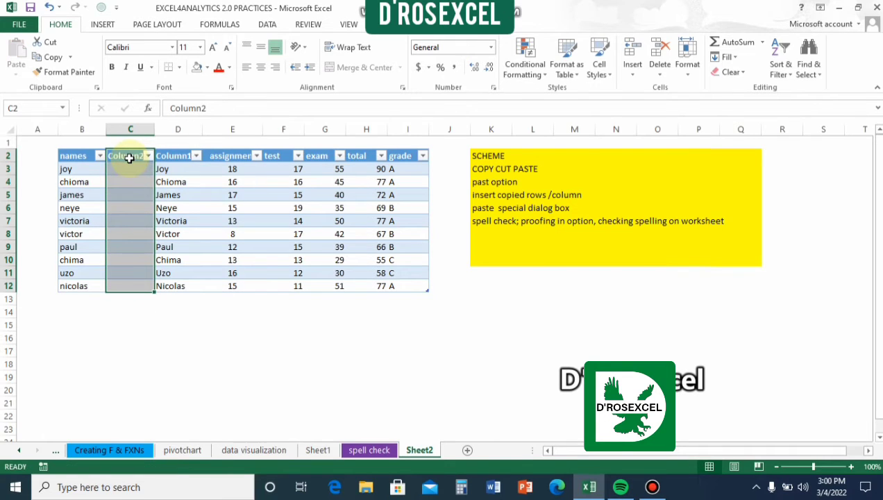
# Step: Clear the original names column B2:B12, including its header
pyautogui.click(73, 157)
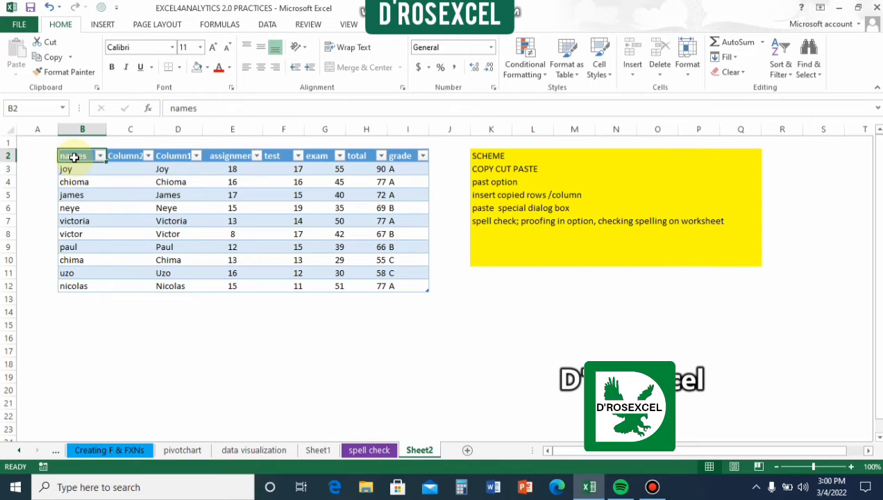
pyautogui.hotkey('ctrl', 'shift', 'Down')
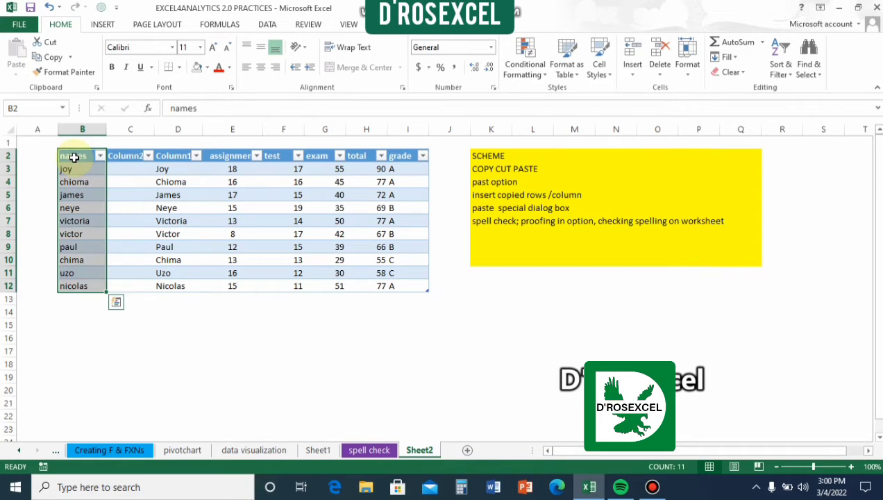
pyautogui.press('Delete')
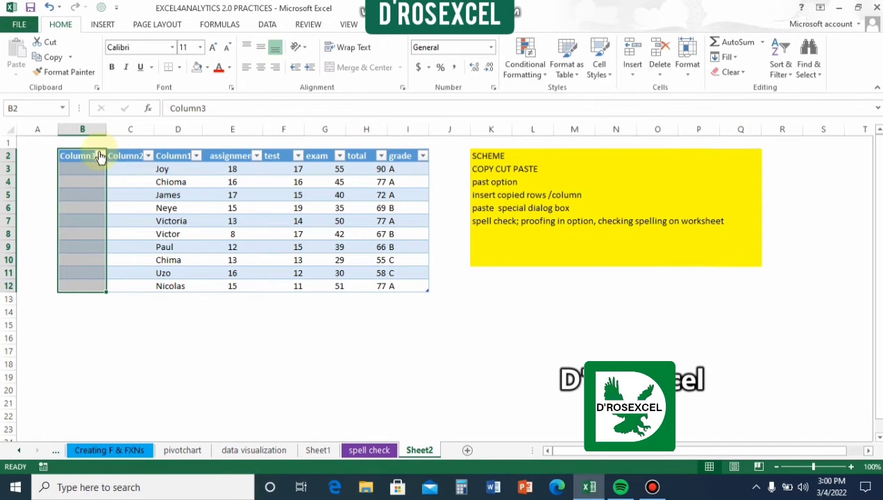
# Step: Delete the two empty columns before the proper-case names so the names column comes first in the table
pyautogui.moveTo(89, 153); pyautogui.dragTo(141, 289)
pyautogui.press('Delete')
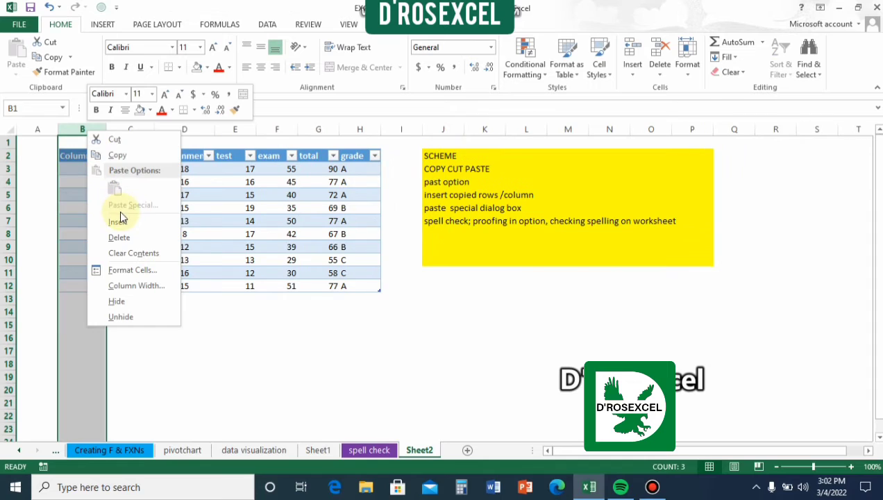
pyautogui.click(118, 238)
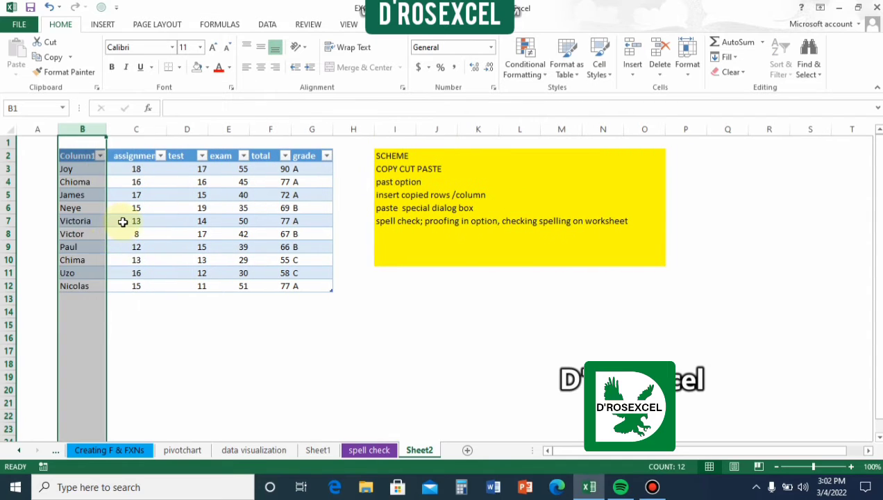
pyautogui.click(124, 223)
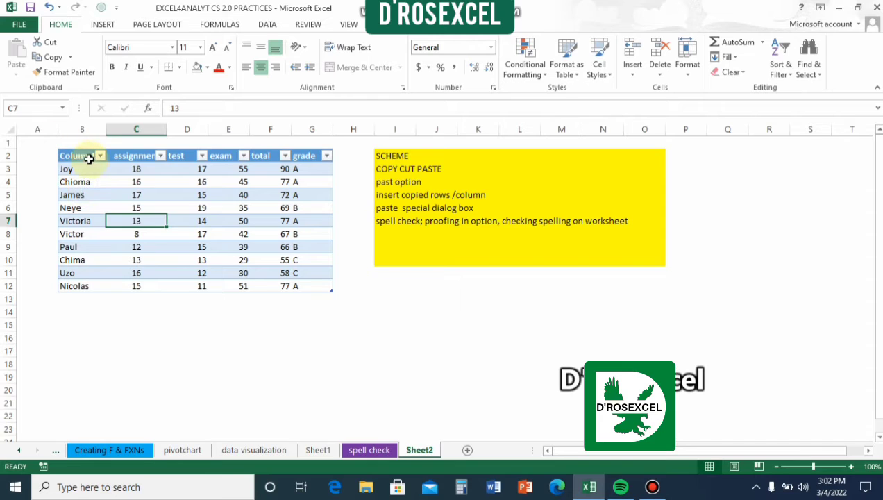
# Step: Rename the header of the proper-case names column in B2 to Names
pyautogui.click(86, 158)
pyautogui.doubleClick(86, 158)
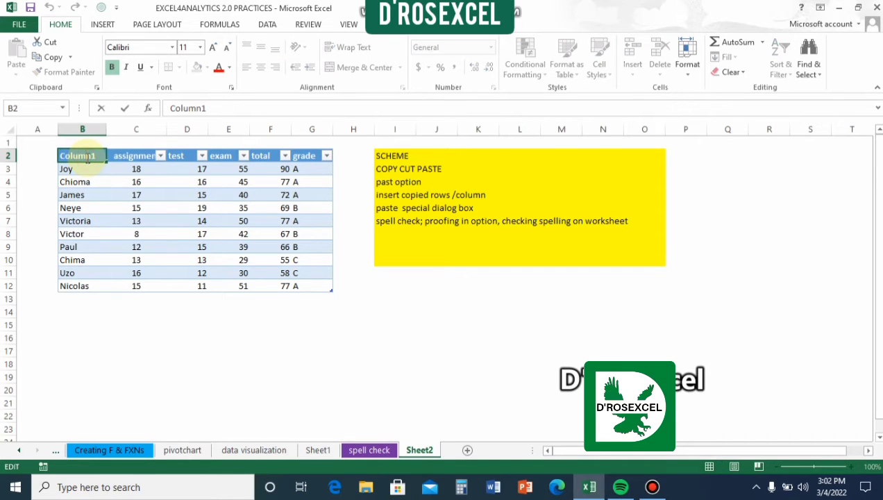
pyautogui.doubleClick(85, 157)
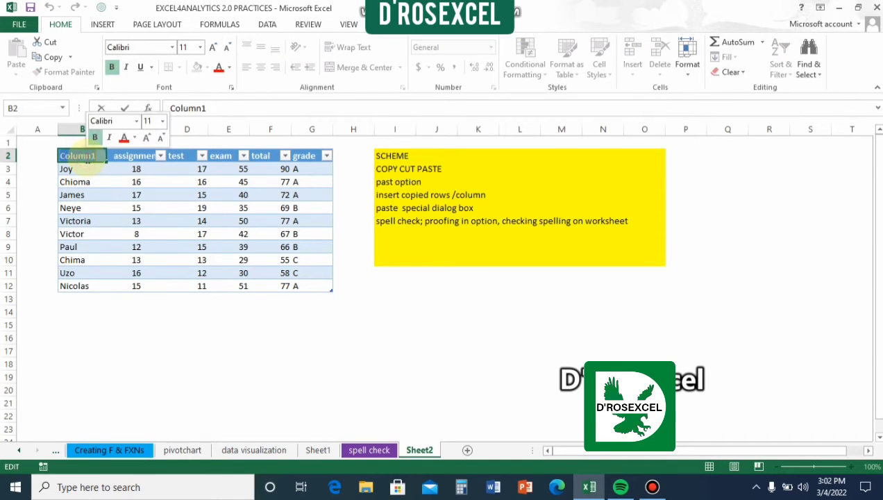
pyautogui.write('names')
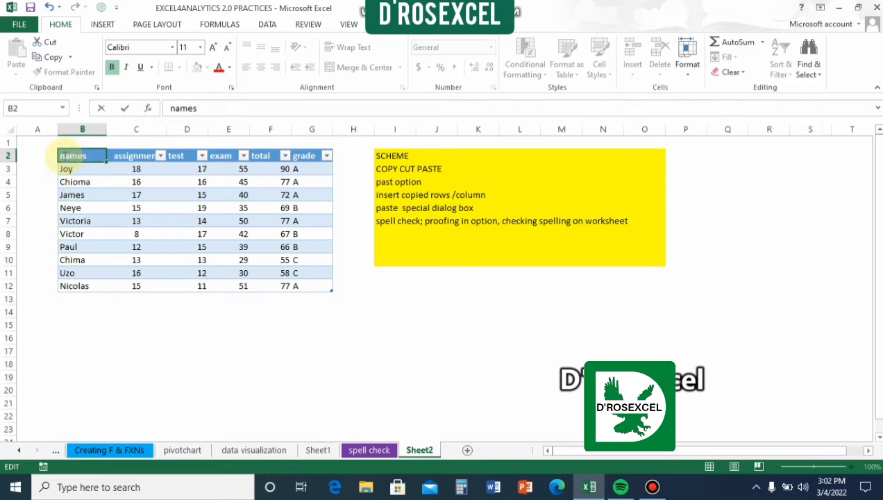
pyautogui.press('BackSpace')
pyautogui.write('N')
pyautogui.click(87, 195)
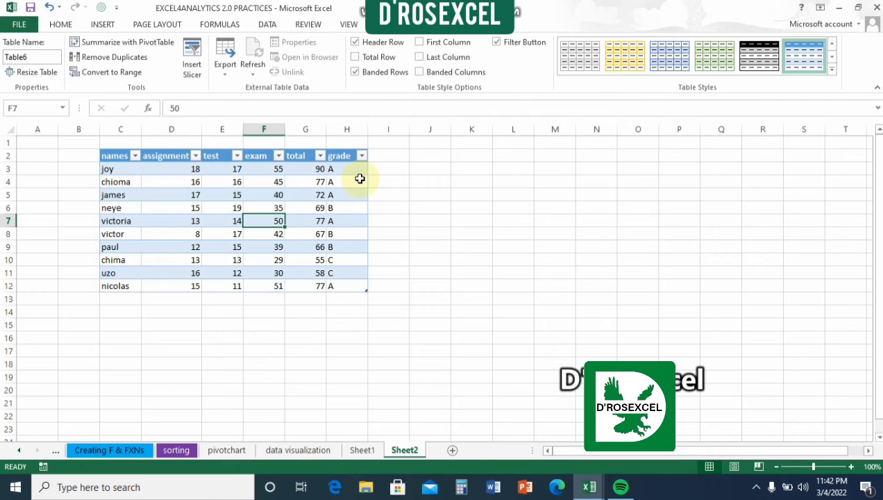
# Step: Try to insert a copy of row 7 as a new row above row 9 of the table
pyautogui.click(7, 220)
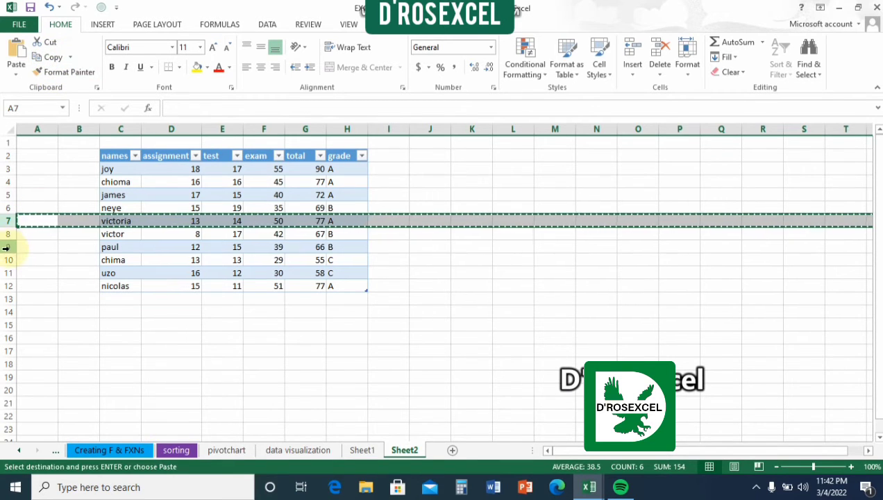
pyautogui.click(10, 244)
pyautogui.rightClick(32, 249)
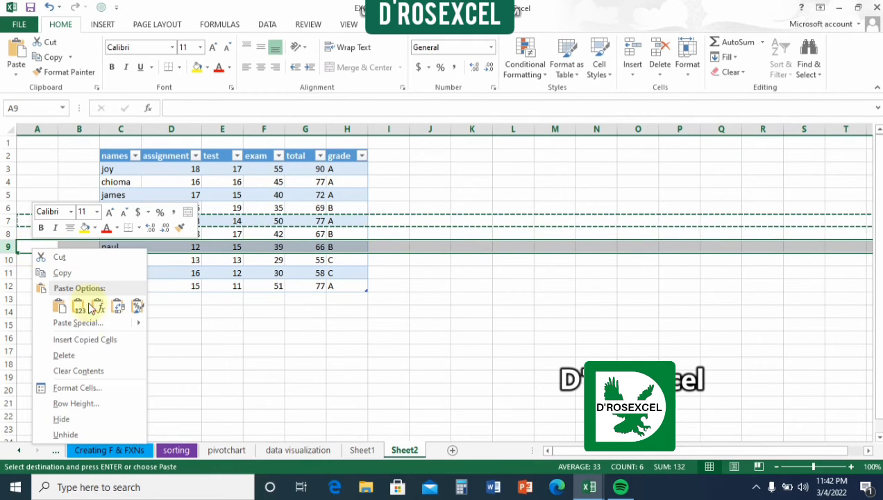
pyautogui.click(82, 340)
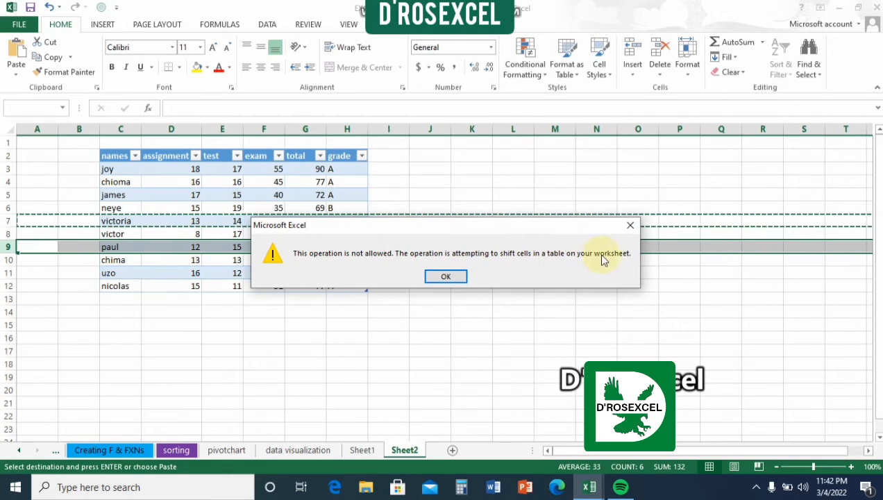
pyautogui.click(448, 276)
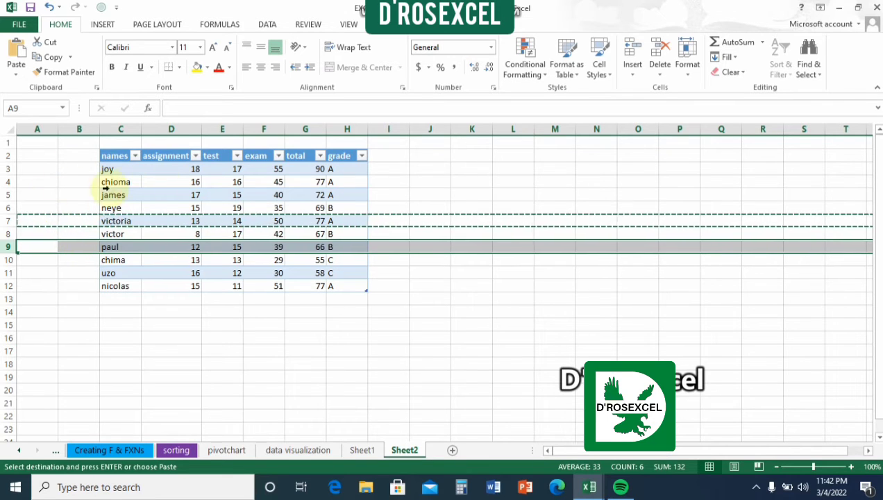
pyautogui.doubleClick(251, 349)
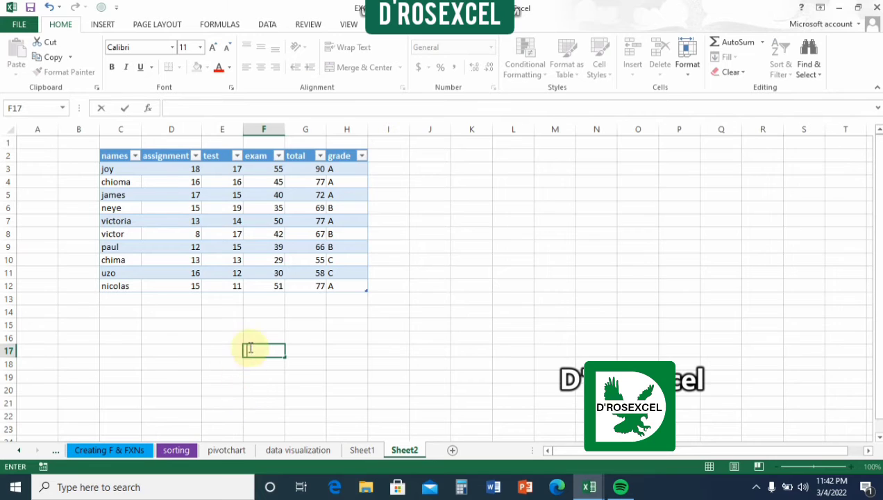
# Step: Convert the student score table to a normal range
pyautogui.click(240, 272)
pyautogui.click(391, 25)
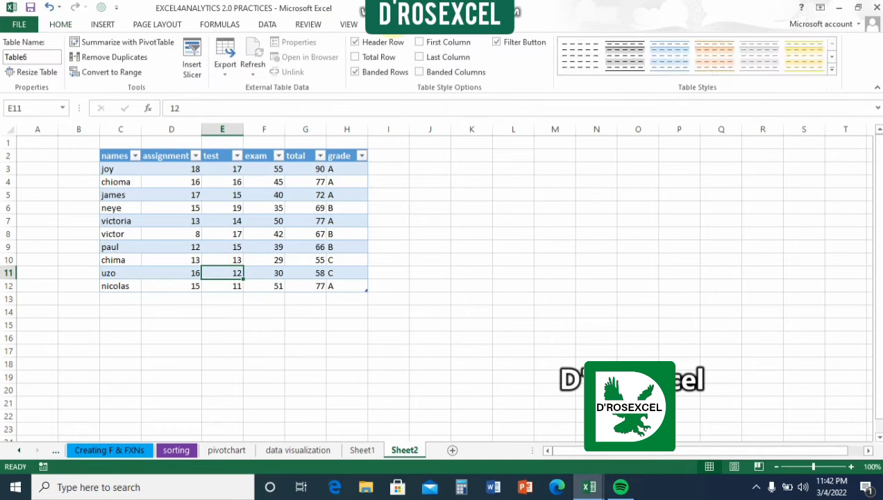
pyautogui.click(125, 73)
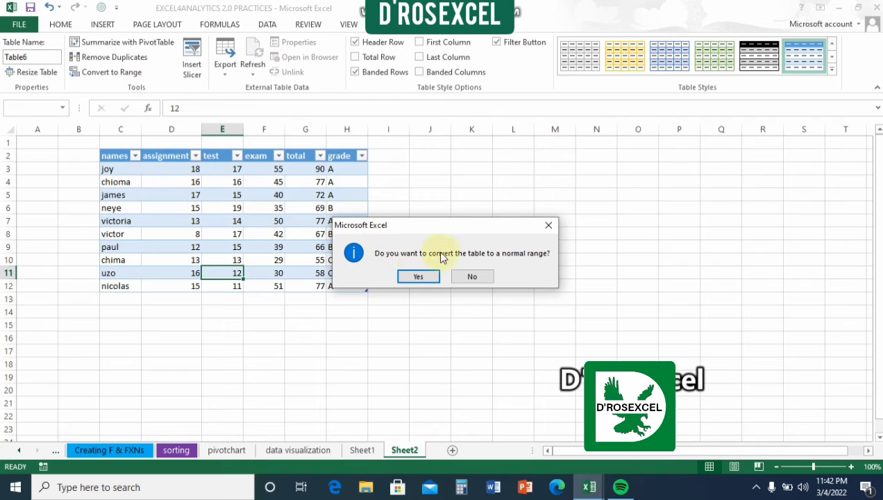
pyautogui.click(416, 278)
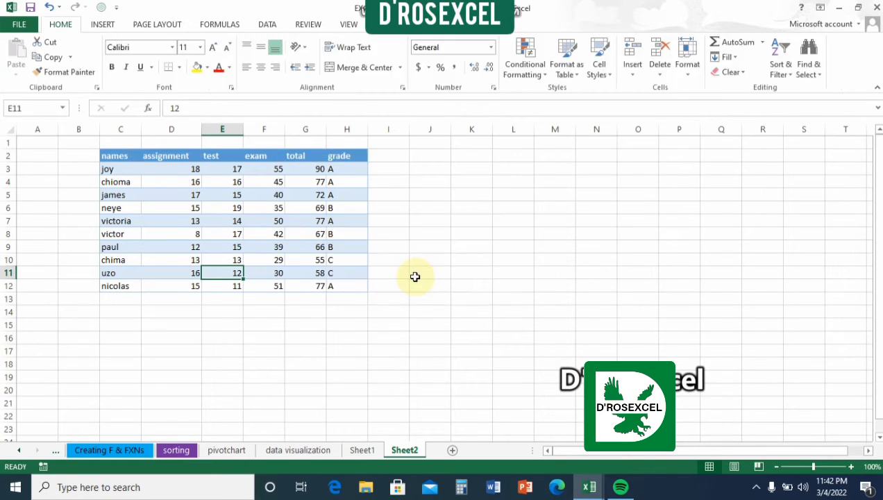
pyautogui.click(306, 221)
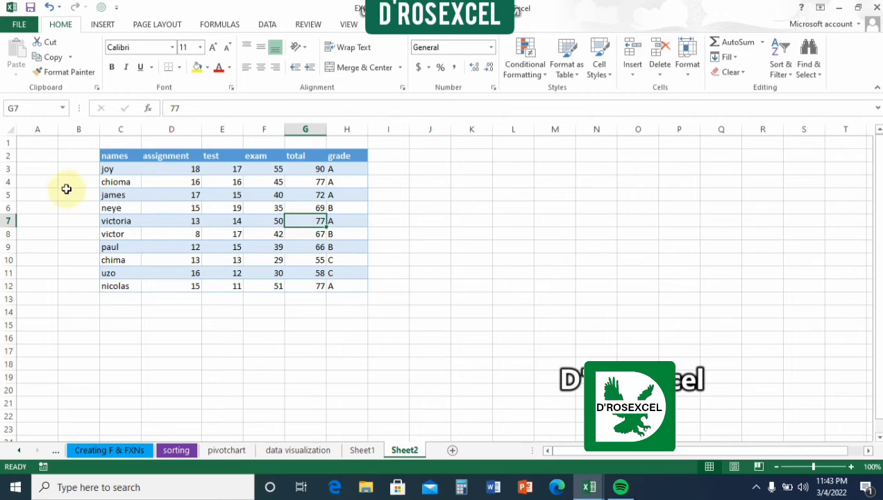
# Step: Copy row 5 and insert the copied cells as a new row above row 10
pyautogui.click(7, 195)
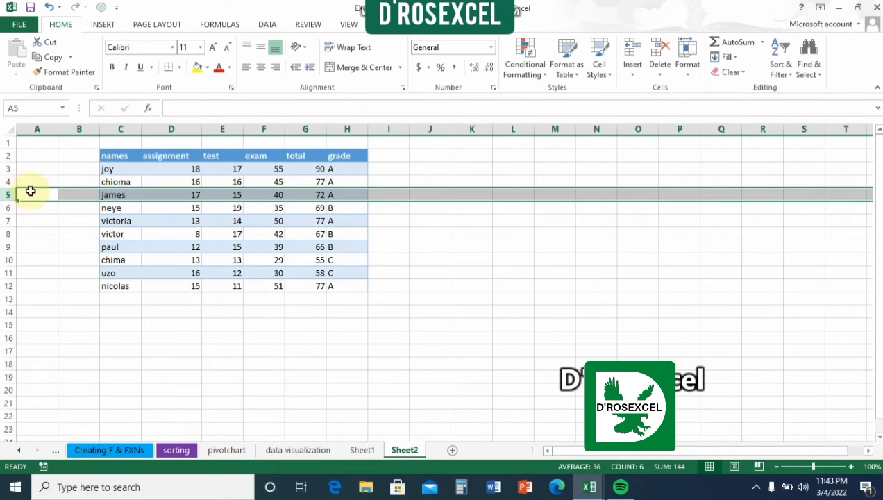
pyautogui.click(56, 58)
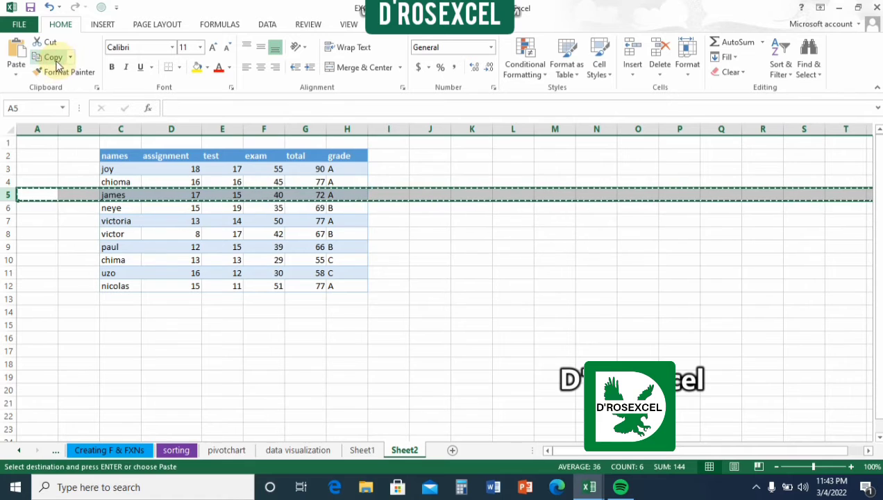
pyautogui.click(9, 259)
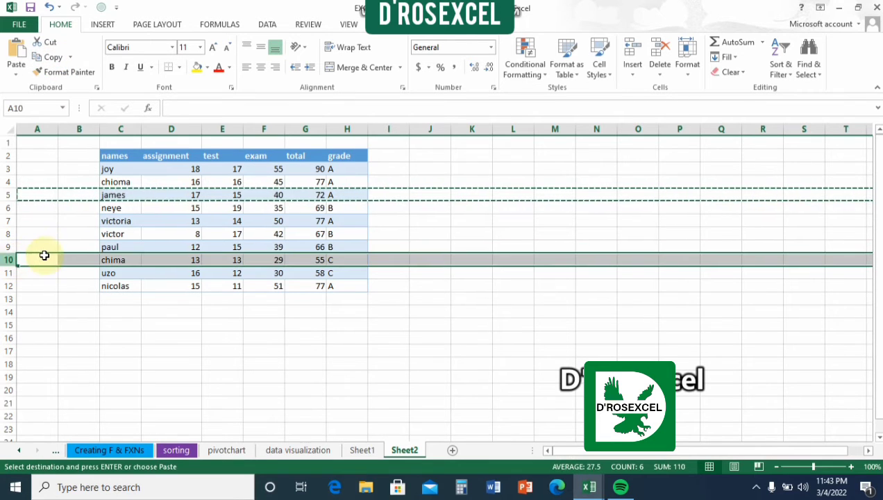
pyautogui.rightClick(48, 255)
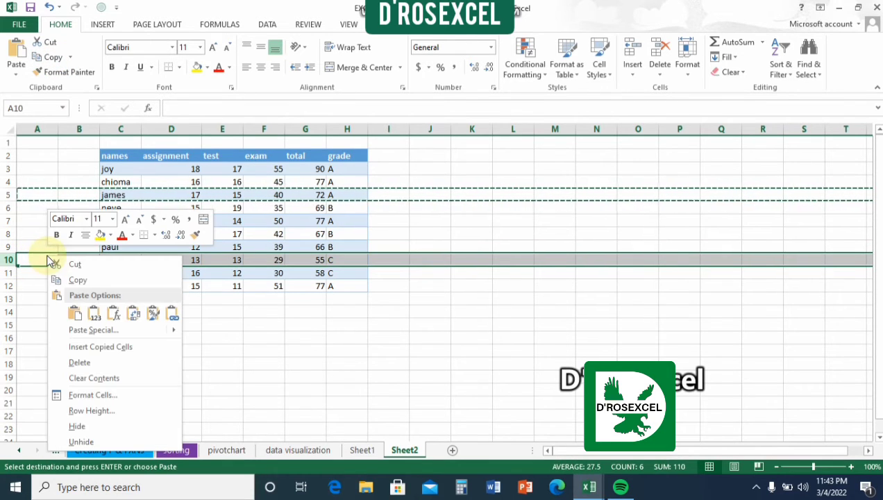
pyautogui.click(104, 347)
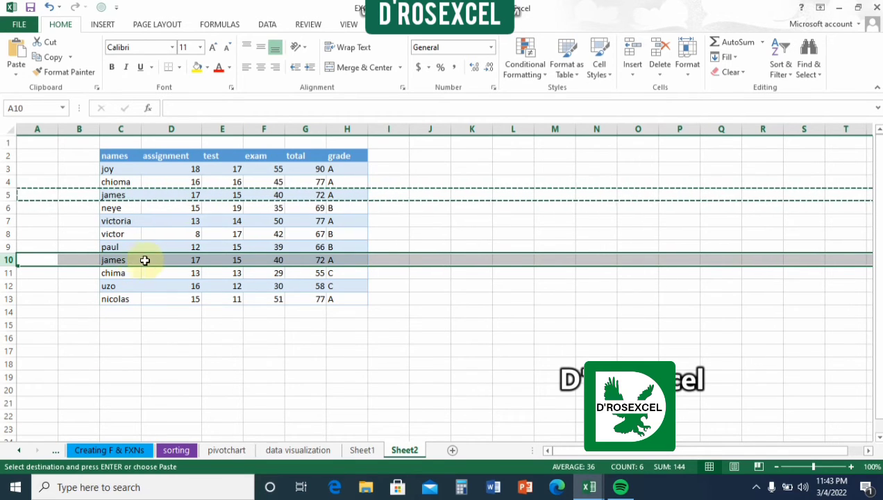
pyautogui.click(199, 349)
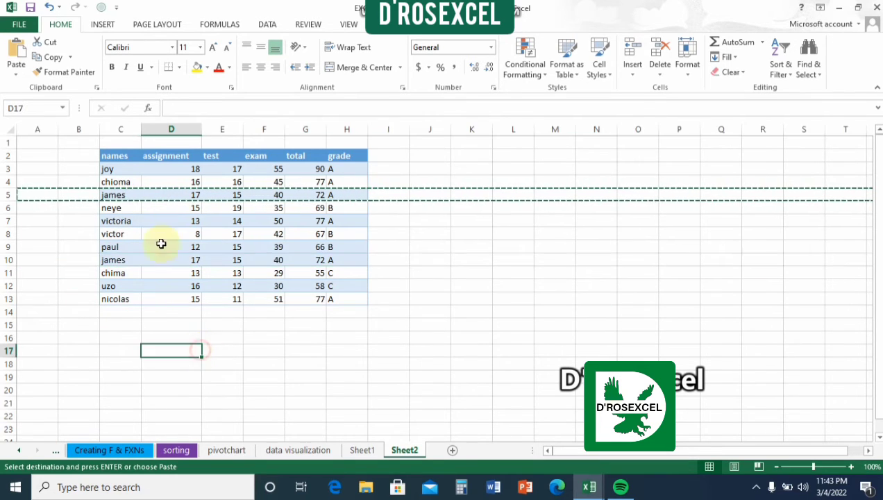
pyautogui.click(163, 127)
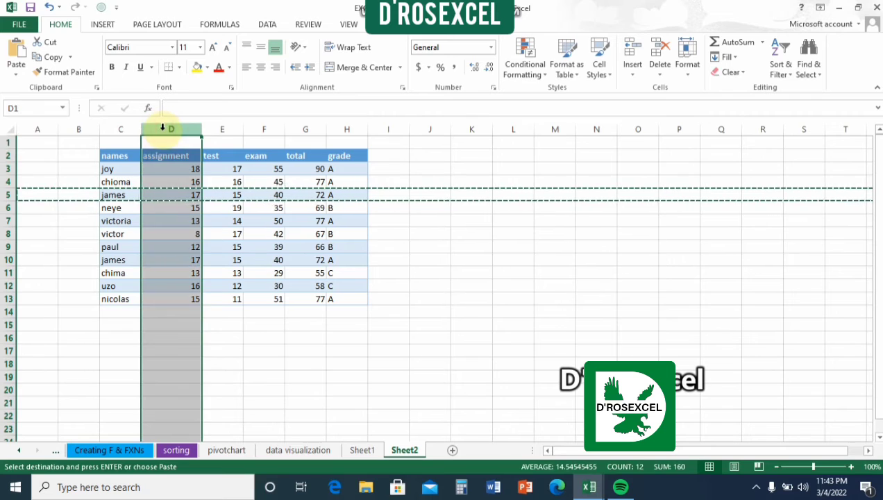
pyautogui.rightClick(168, 177)
pyautogui.click(133, 262)
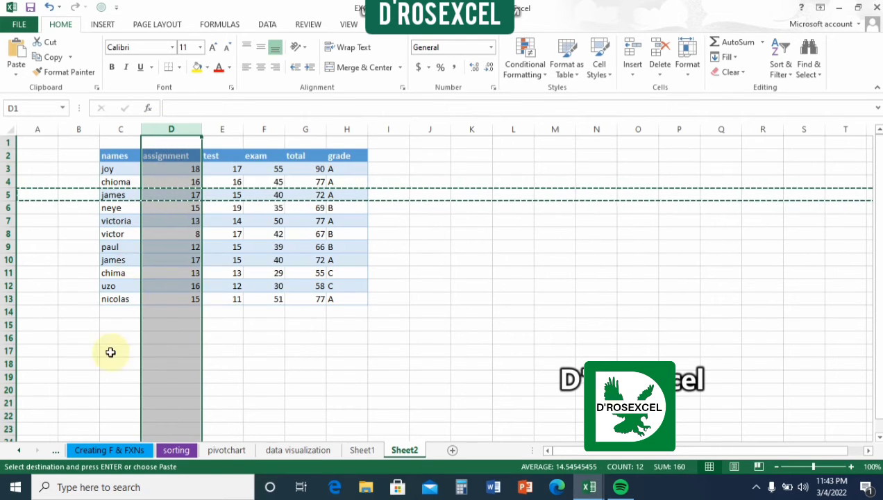
pyautogui.doubleClick(104, 363)
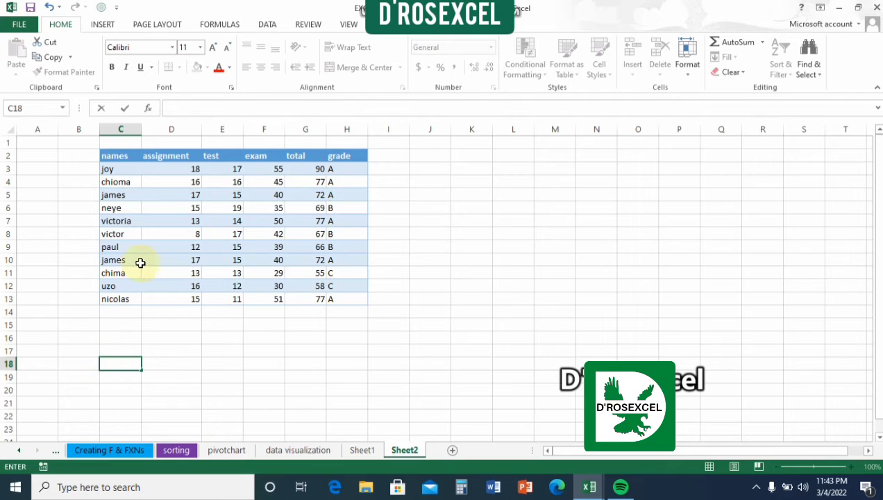
# Step: Copy the assignment column D and insert the copied cells as a new column before the test column
pyautogui.click(173, 128)
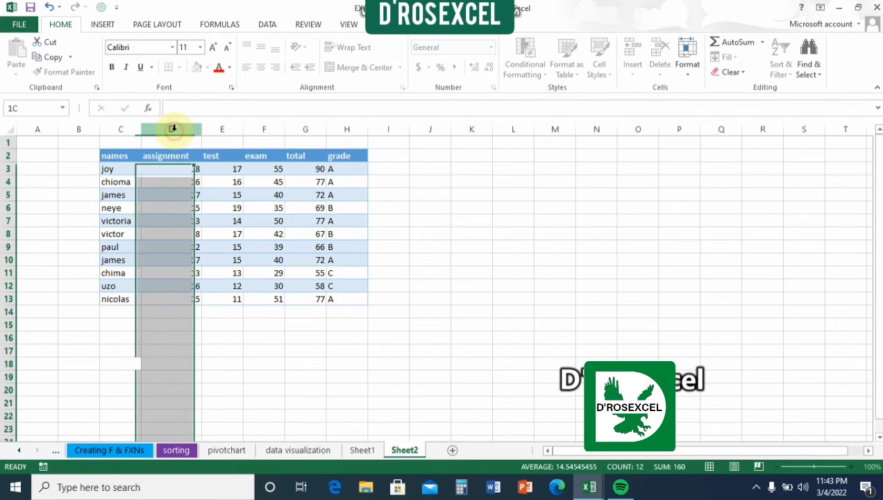
pyautogui.click(48, 56)
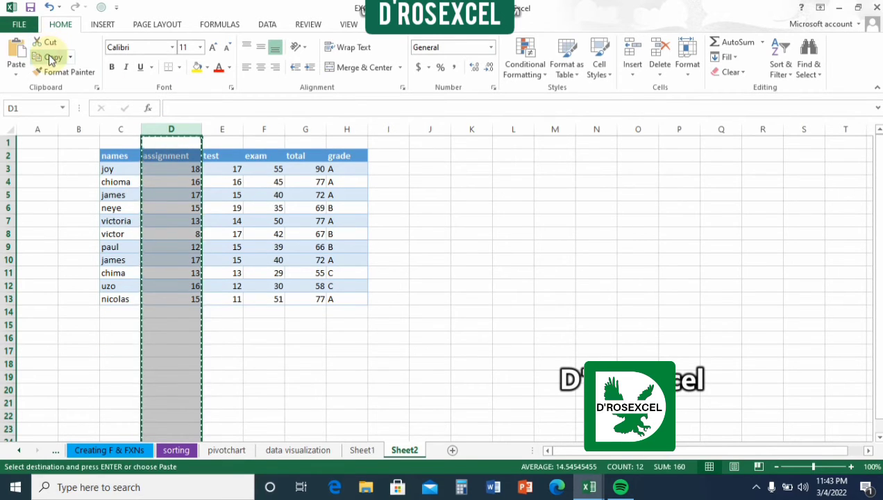
pyautogui.click(223, 127)
pyautogui.rightClick(223, 127)
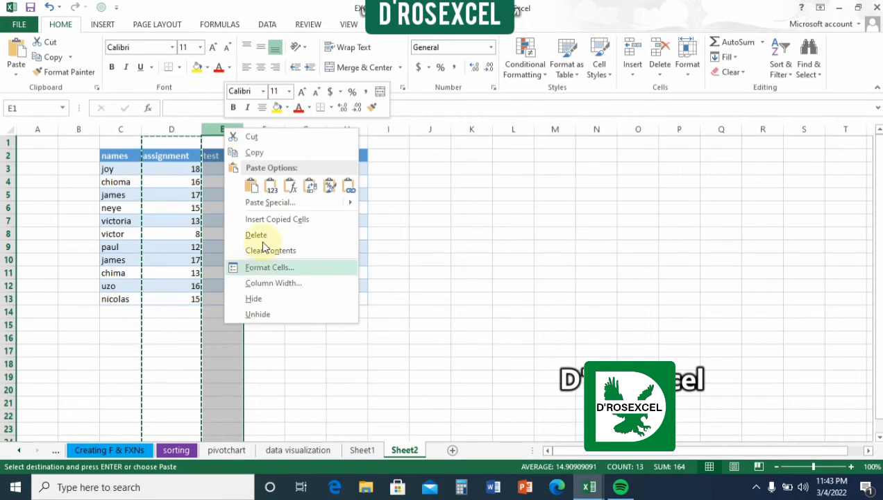
pyautogui.click(259, 221)
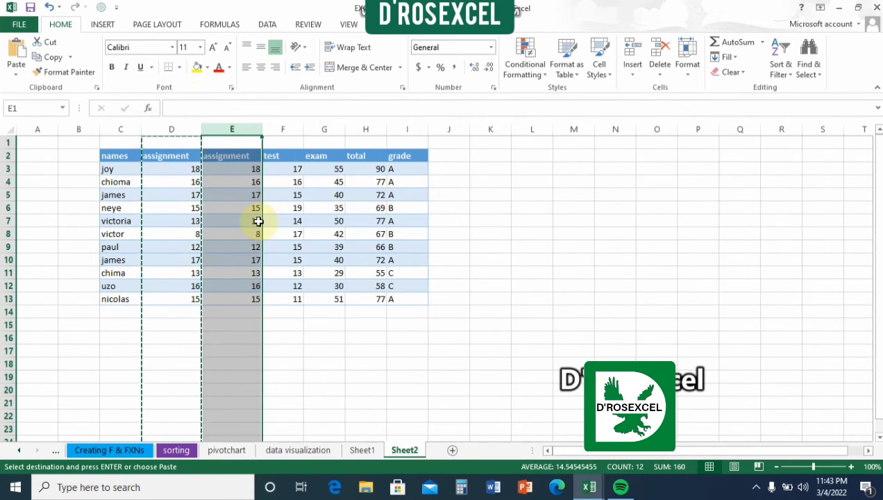
pyautogui.doubleClick(344, 336)
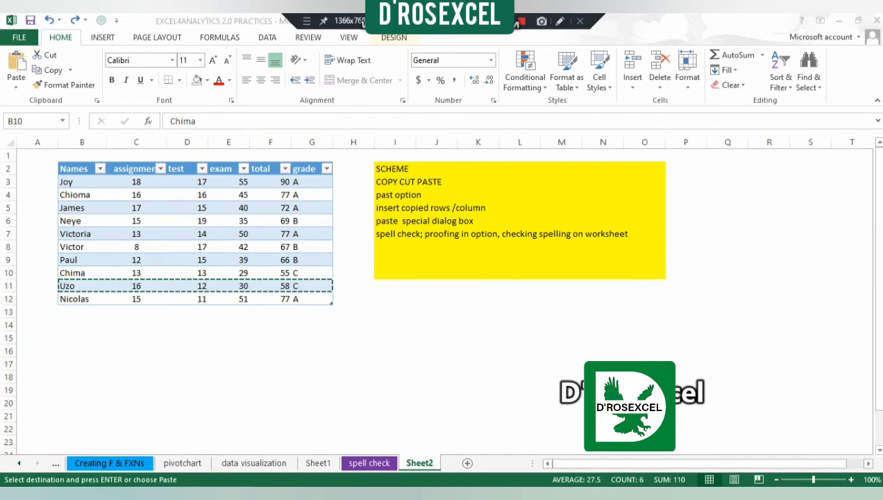
# Step: Paste the copied row 11 cells over row 10 of the table with Paste Special, using All and operation None
pyautogui.click(18, 86)
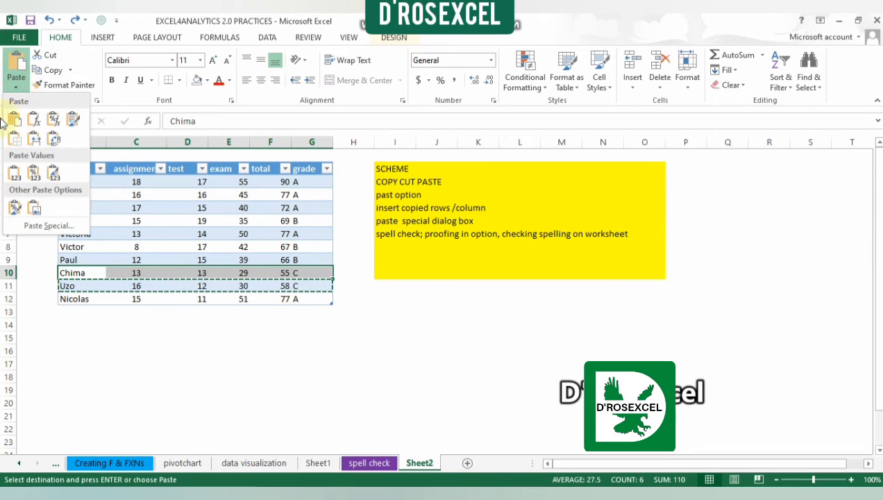
pyautogui.click(32, 225)
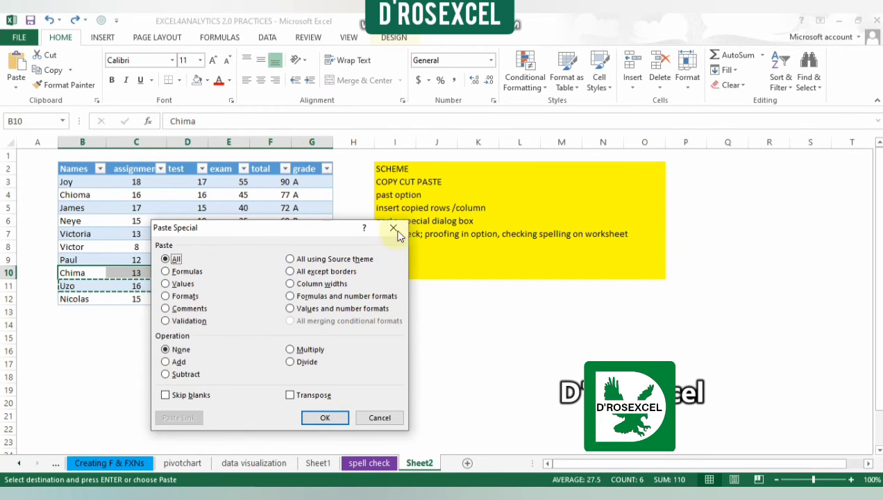
pyautogui.click(324, 417)
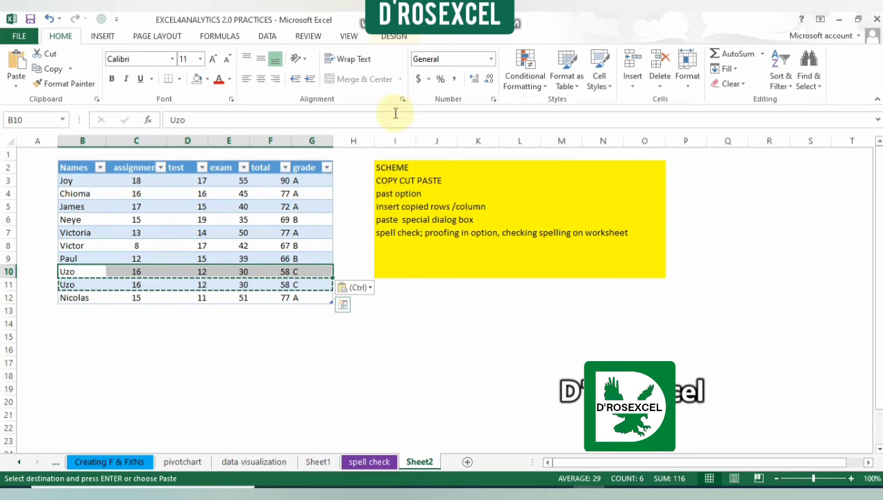
# Step: Spell-check the spell check sheet from B4, changing "CentrL" to "Central" and ignoring all occurrences of the flagged rep name in C7
pyautogui.click(502, 20)
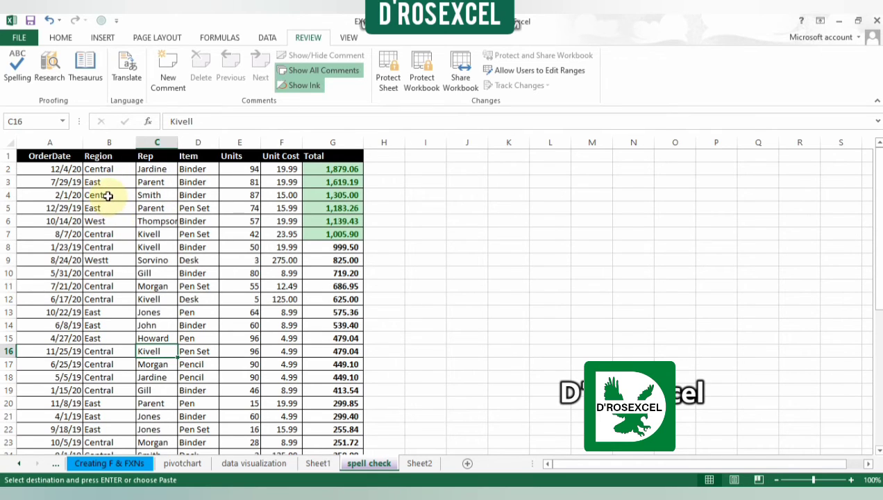
pyautogui.click(108, 196)
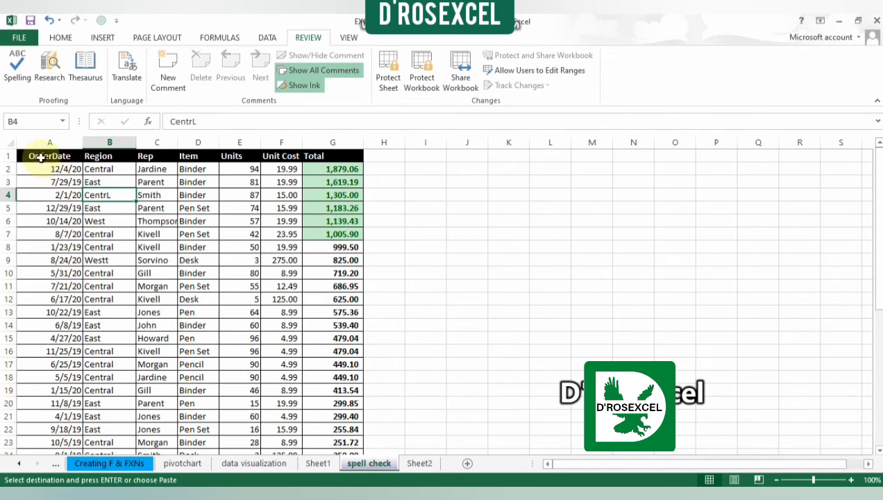
pyautogui.click(35, 156)
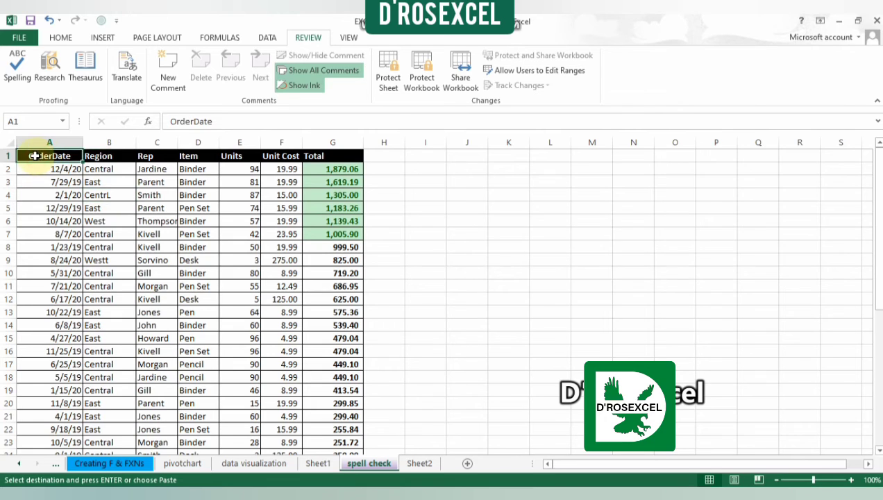
pyautogui.click(112, 193)
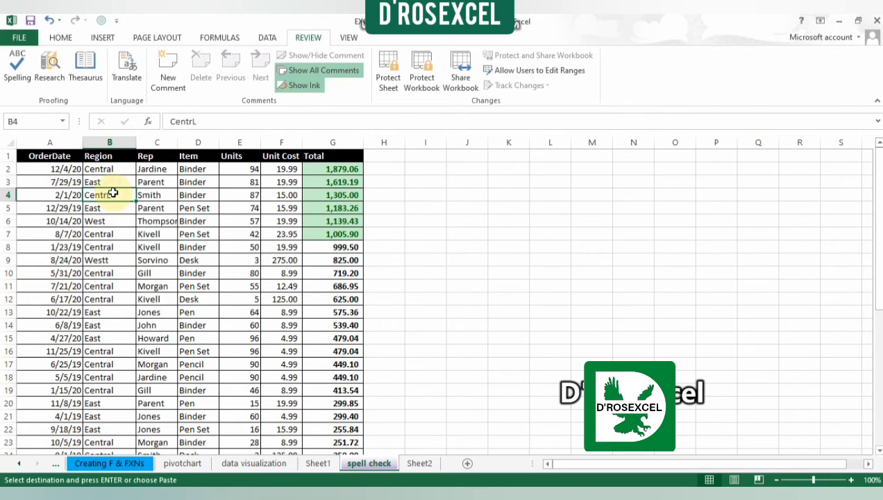
pyautogui.click(19, 67)
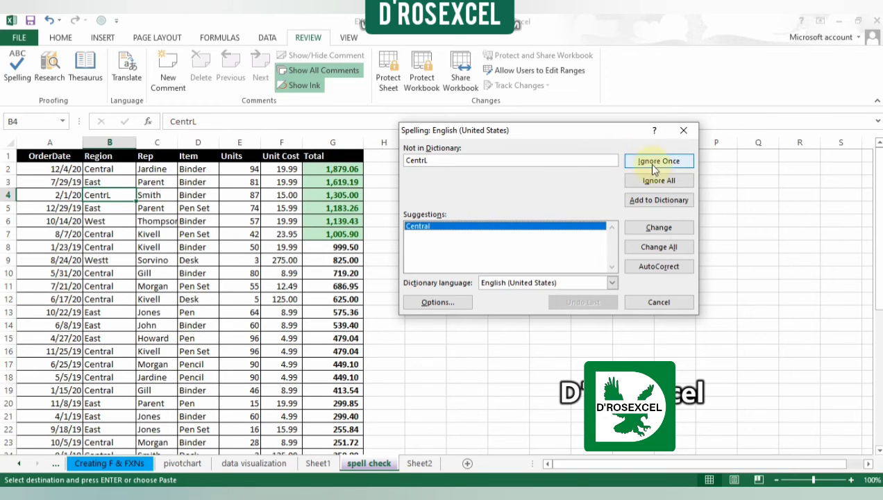
pyautogui.click(669, 229)
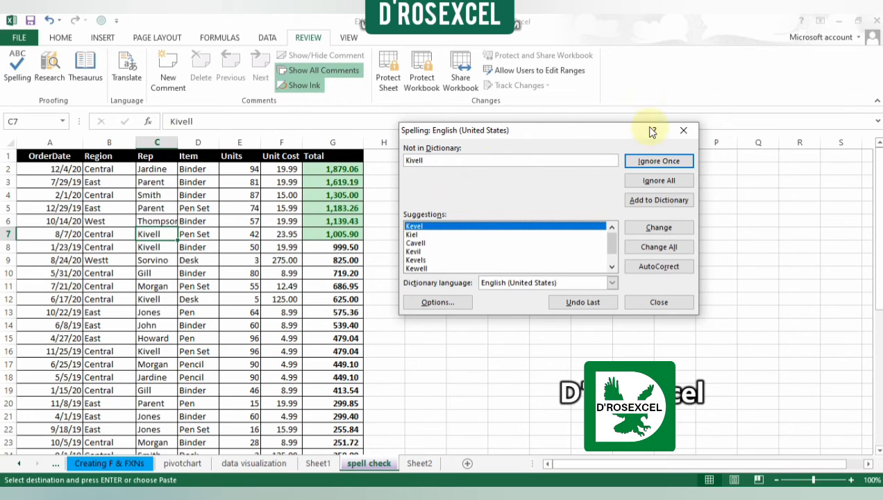
pyautogui.click(655, 181)
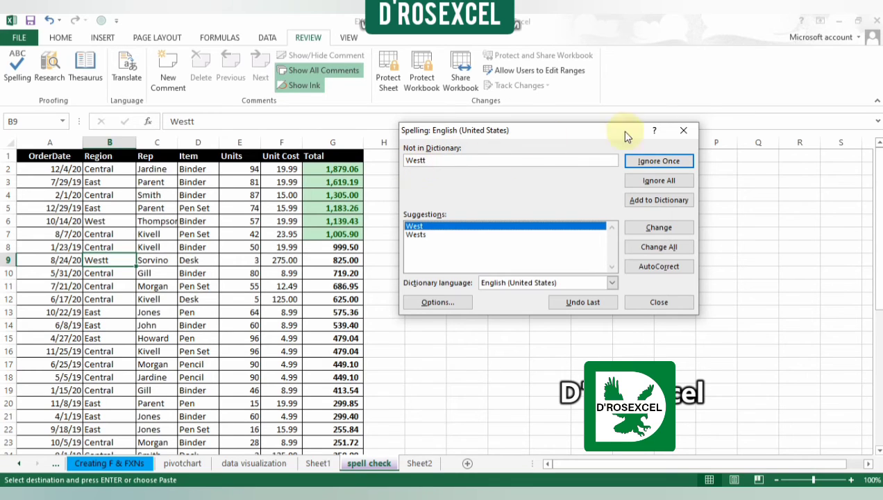
# Step: Change "Westt" in B9 to "West" and add the flagged rep name in C9 to the dictionary
pyautogui.click(660, 227)
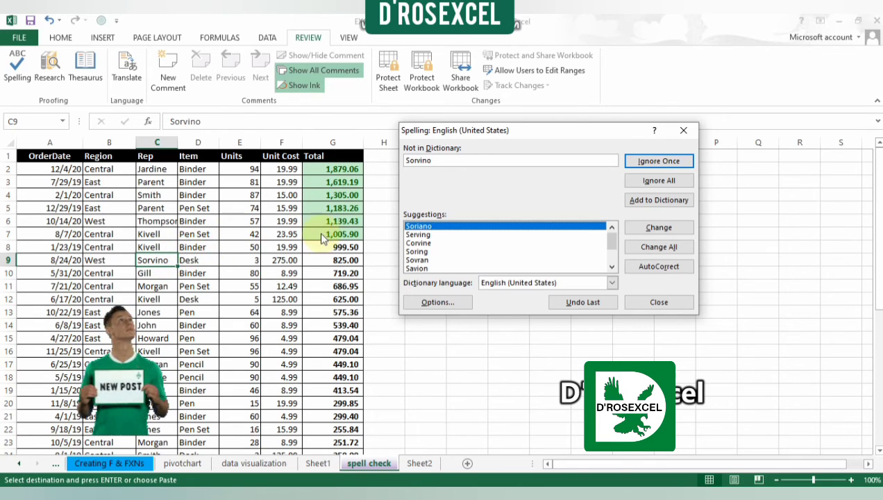
pyautogui.click(670, 201)
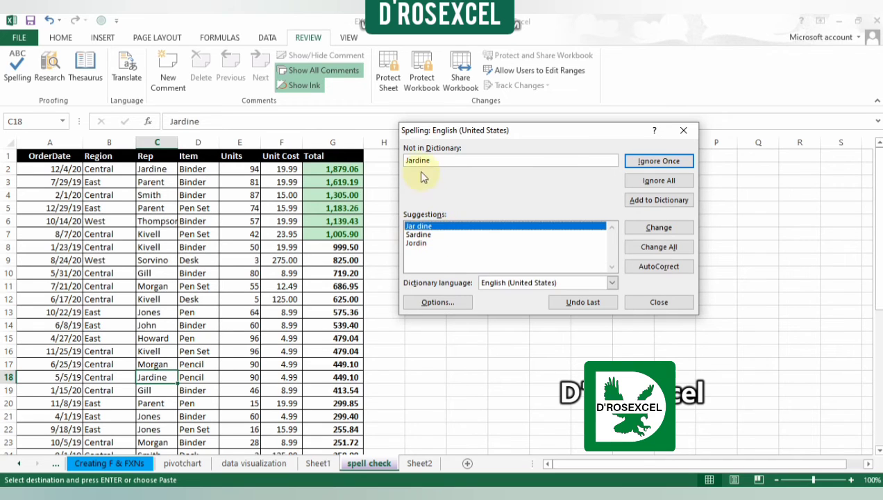
# Step: Correct the flagged rep name in C18 by removing its final "e", and accept the same correction in C25
pyautogui.click(436, 161)
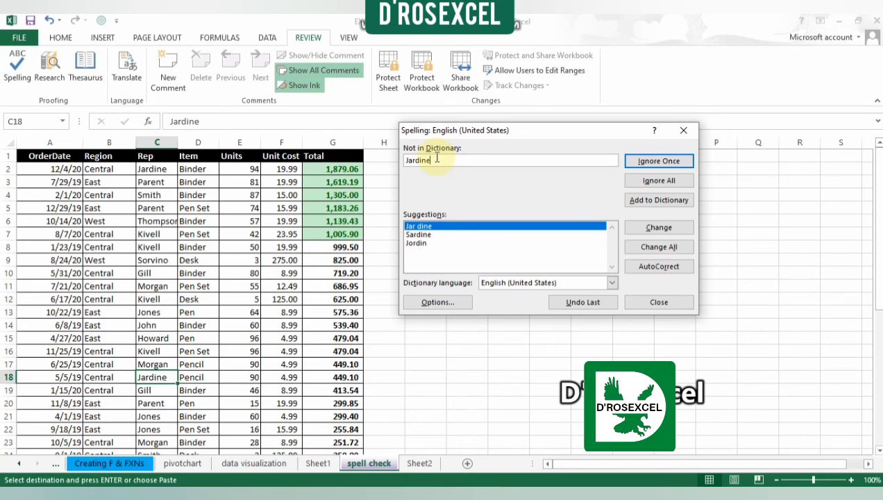
pyautogui.press('BackSpace')
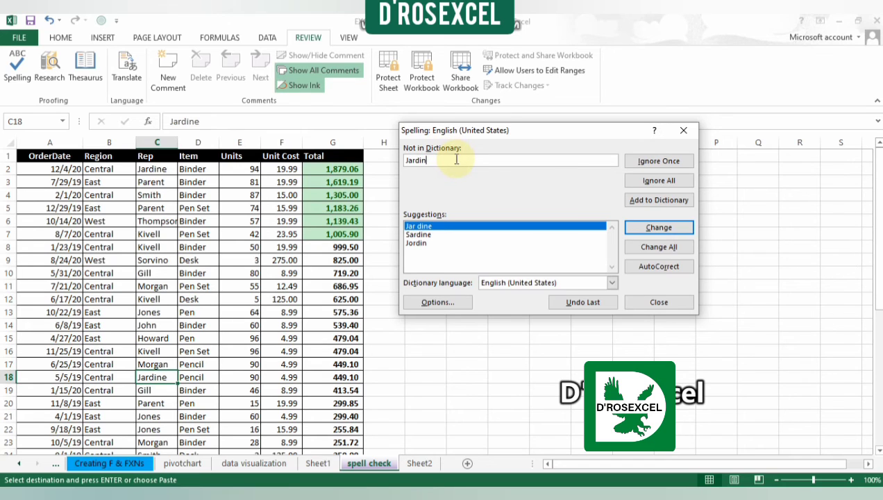
pyautogui.press('Return')
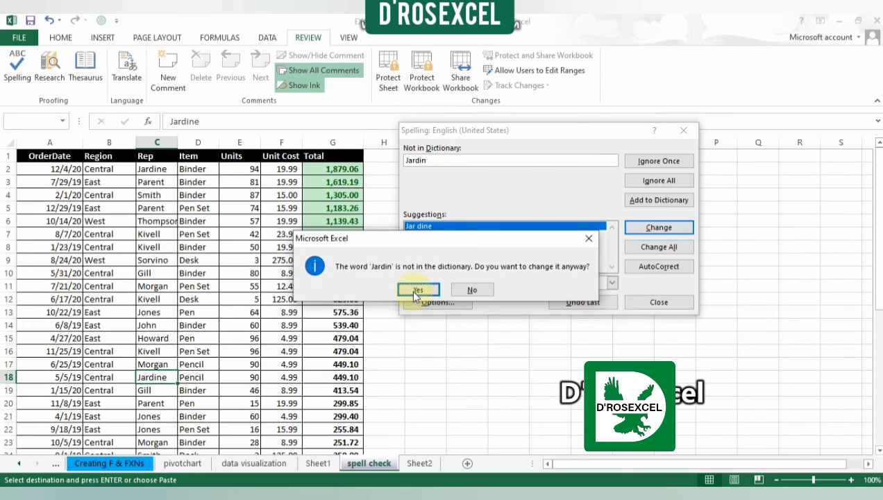
pyautogui.click(425, 289)
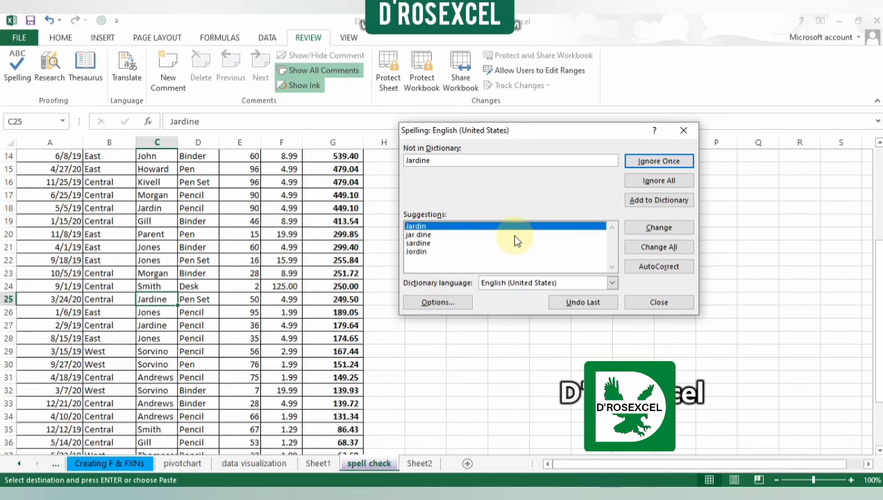
pyautogui.click(653, 227)
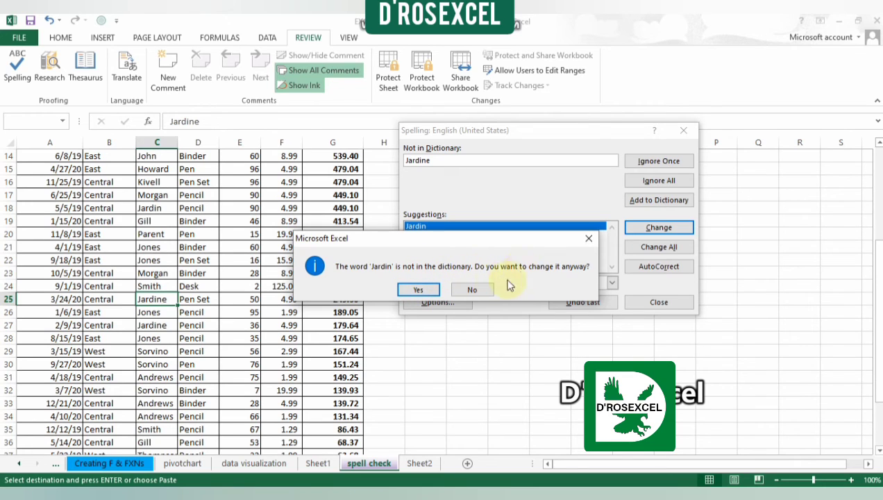
pyautogui.click(421, 287)
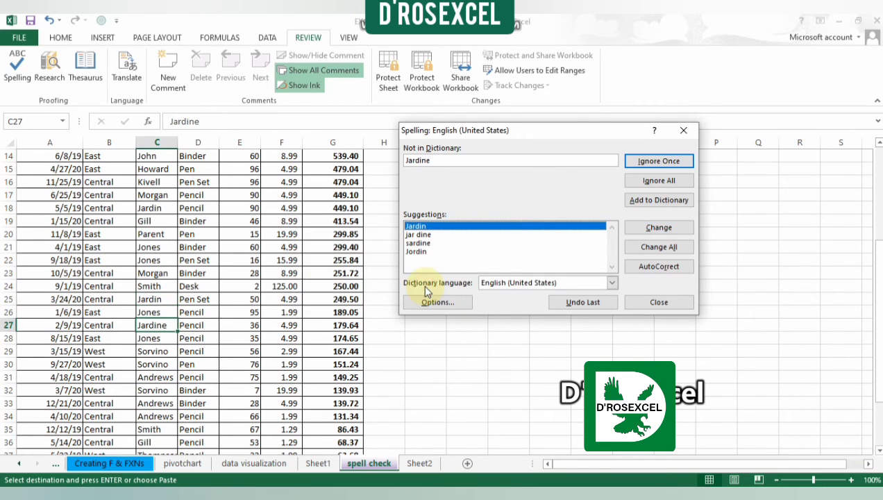
# Step: Add the flagged rep name in C27 to the dictionary and finish checking from the sheet's beginning, ignoring all occurrences of "OrderDate"
pyautogui.click(669, 201)
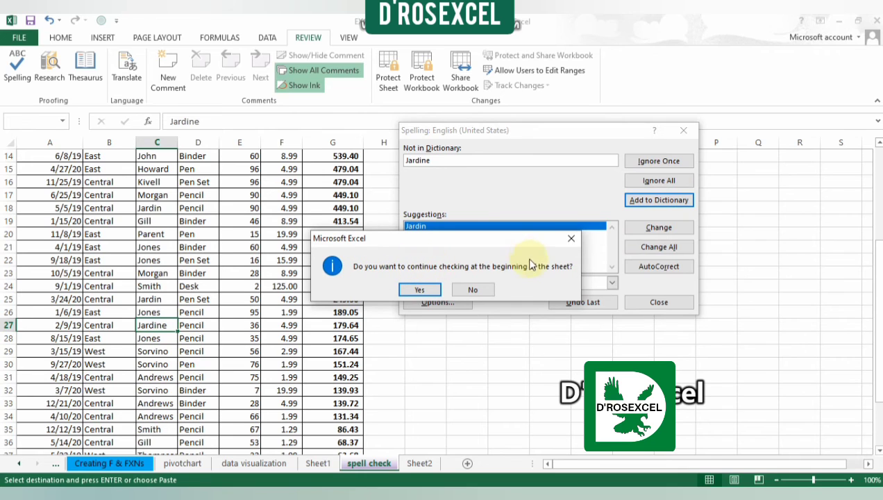
pyautogui.click(423, 289)
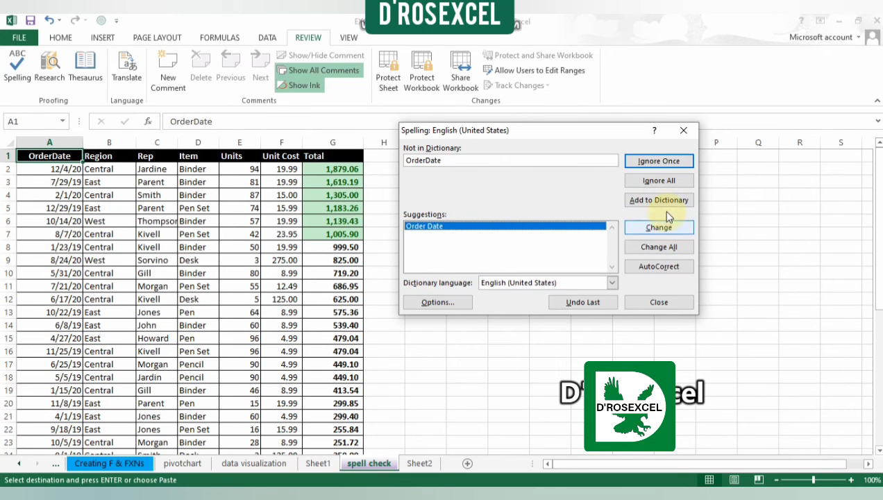
pyautogui.click(661, 184)
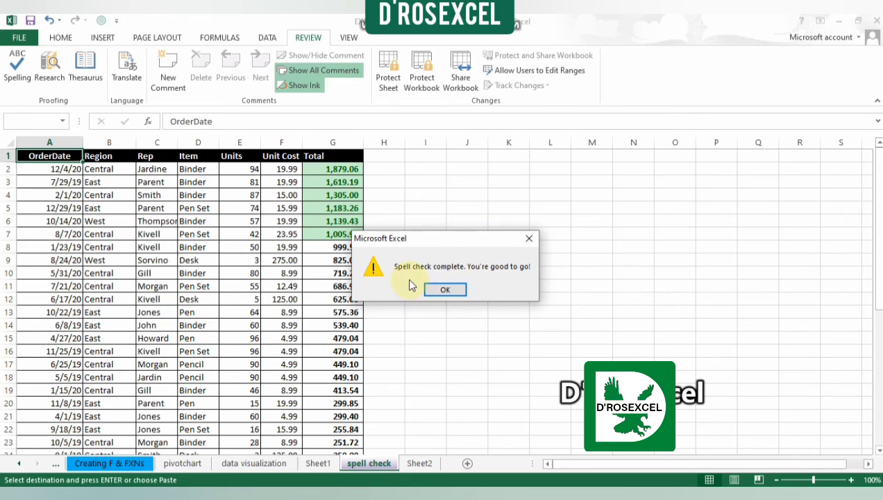
pyautogui.click(458, 289)
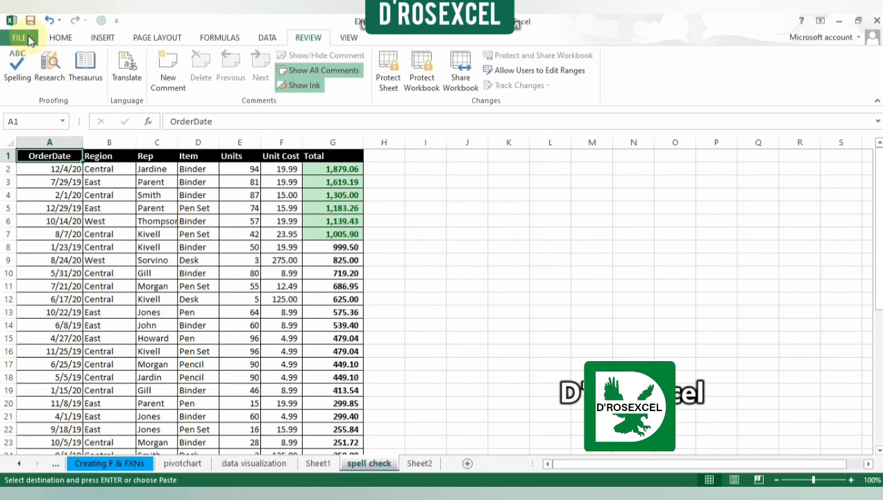
# Step: Open the proofing options and select English (United States) as the dictionary language
pyautogui.click(28, 39)
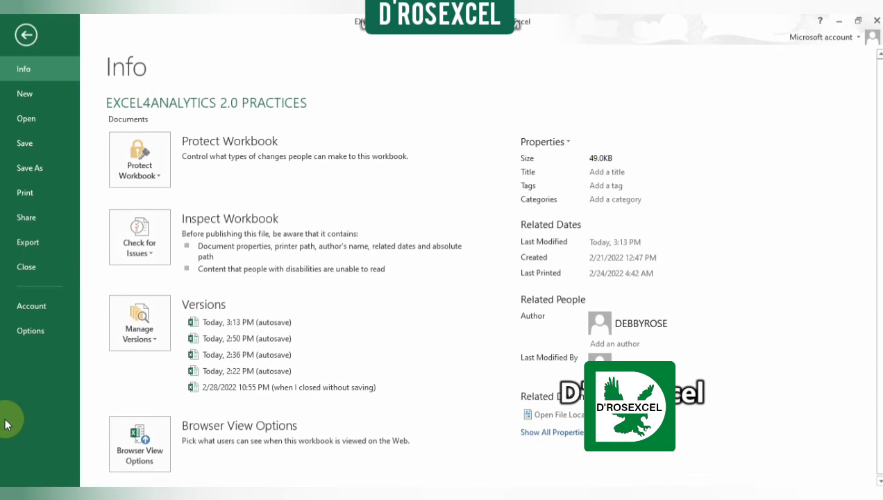
pyautogui.click(38, 328)
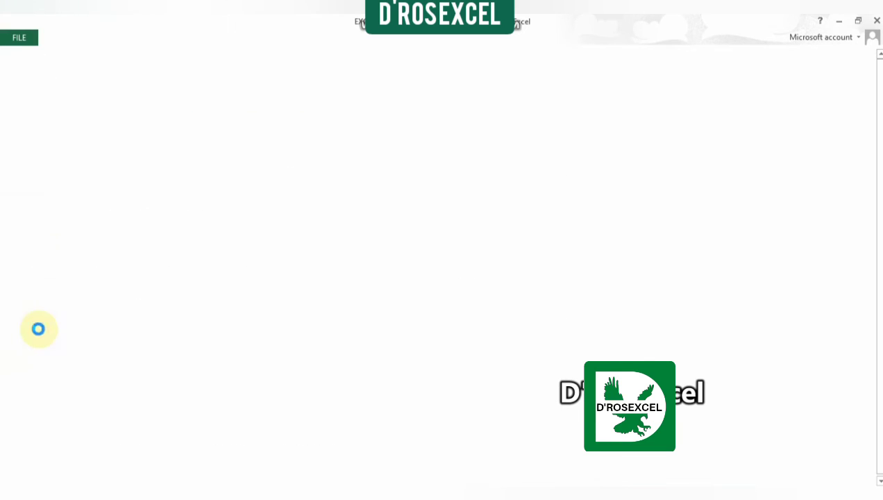
pyautogui.click(149, 98)
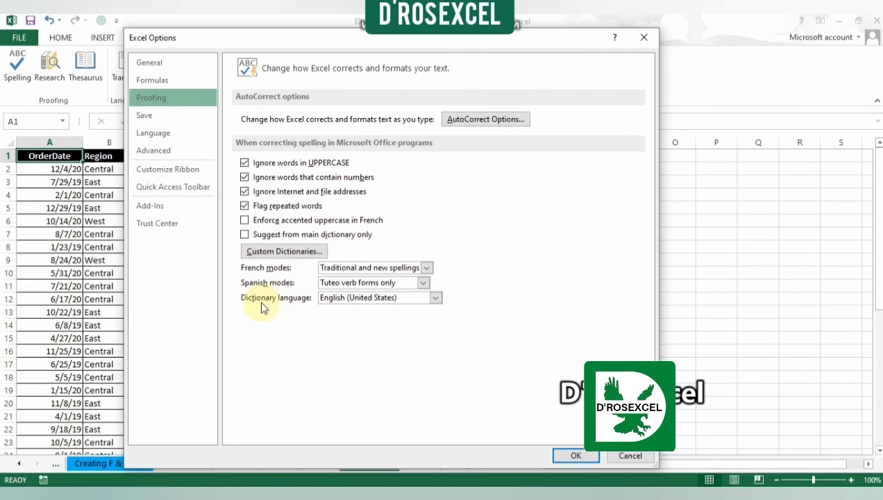
pyautogui.click(436, 298)
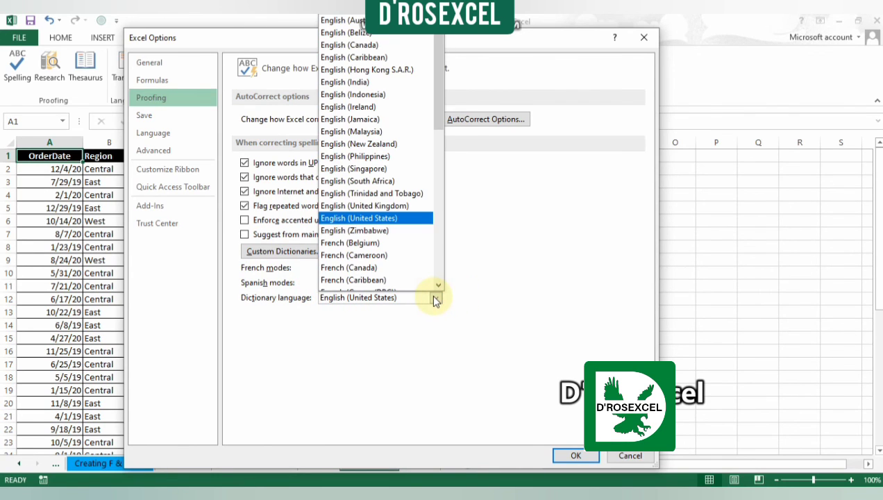
pyautogui.click(395, 219)
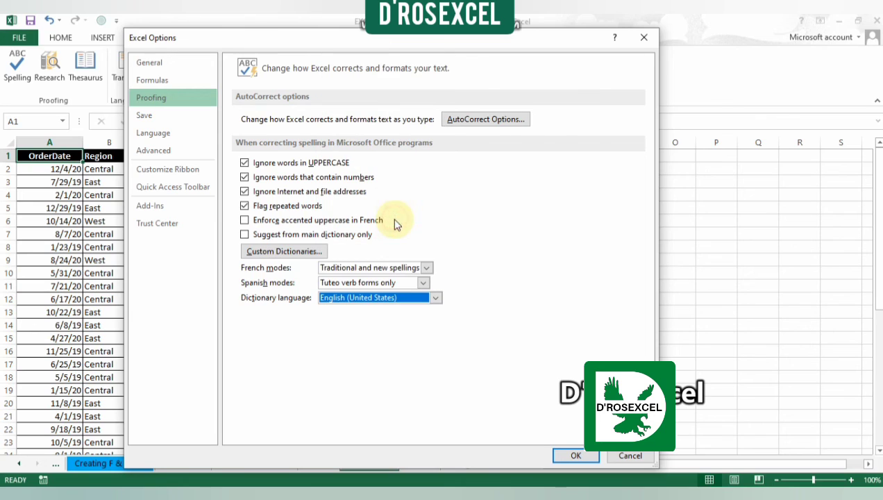
# Step: Look up the AutoCorrect replacement for "(N)" and accept the AutoCorrect settings
pyautogui.click(494, 120)
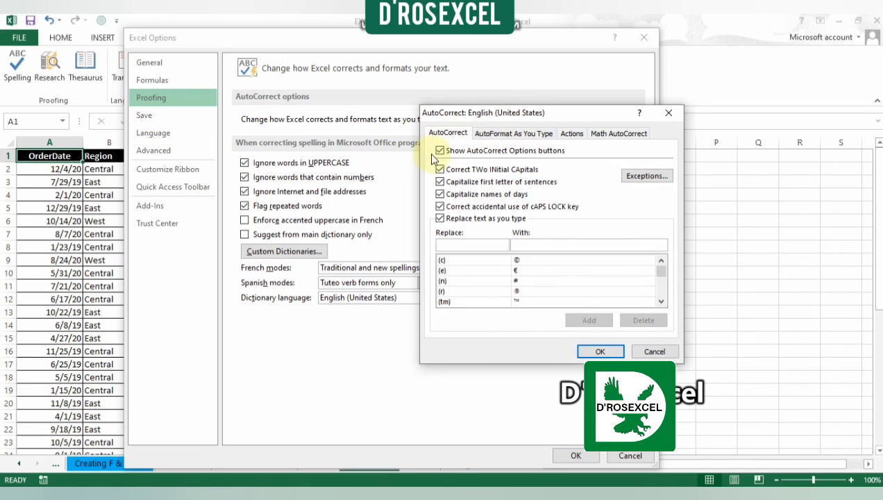
pyautogui.click(448, 245)
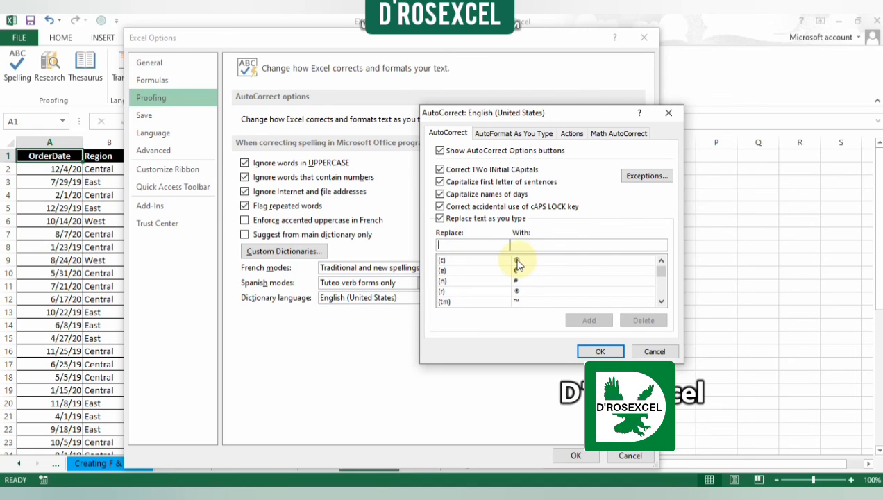
pyautogui.click(479, 246)
pyautogui.write('(')
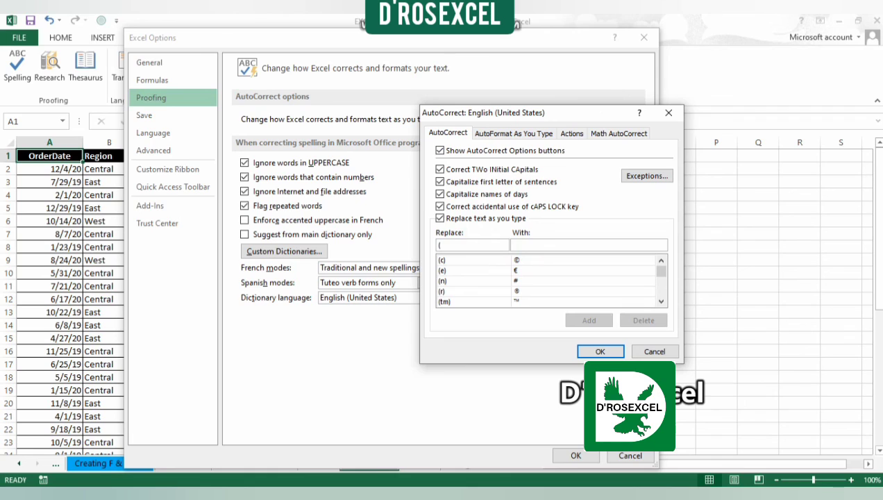
pyautogui.write('N)')
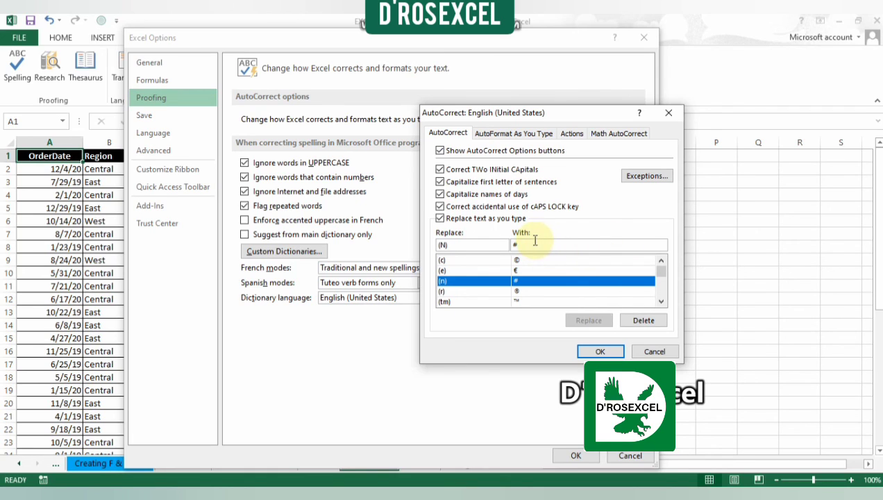
pyautogui.click(601, 352)
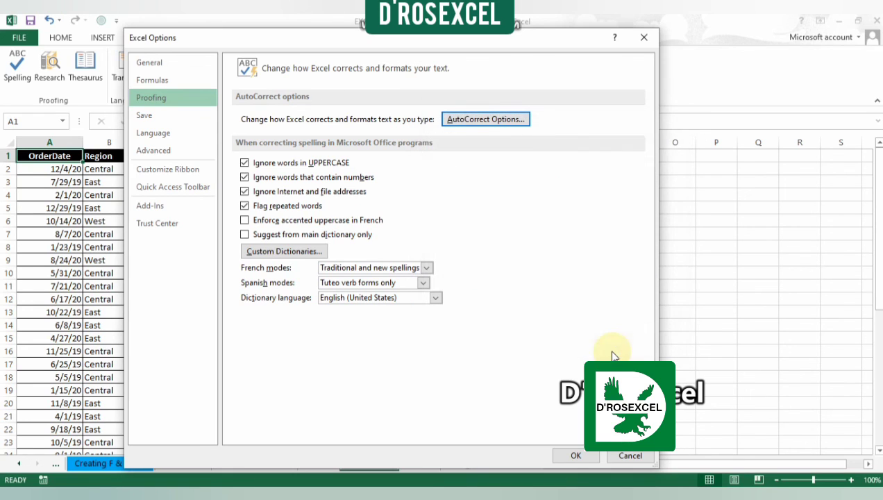
# Step: Examine the Math AutoCorrect, Actions, AutoFormat As You Type and AutoCorrect Exceptions settings, and close the Excel options
pyautogui.click(491, 119)
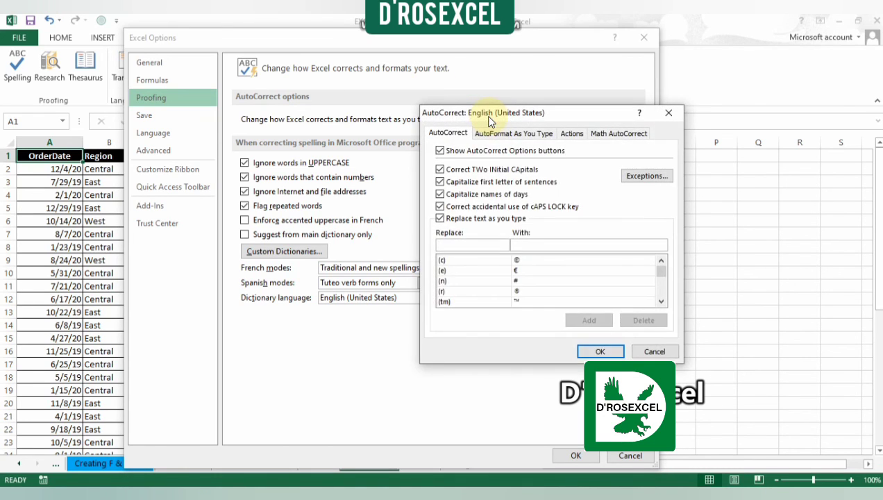
pyautogui.click(616, 134)
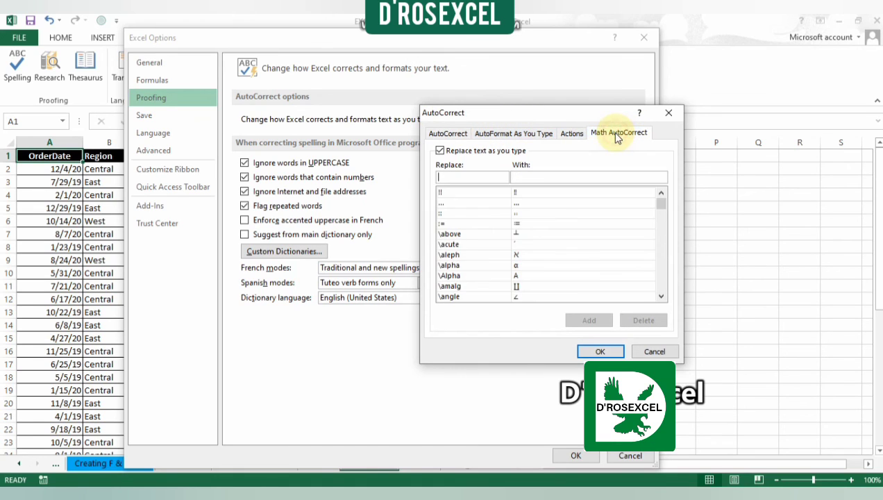
pyautogui.click(578, 136)
pyautogui.click(531, 135)
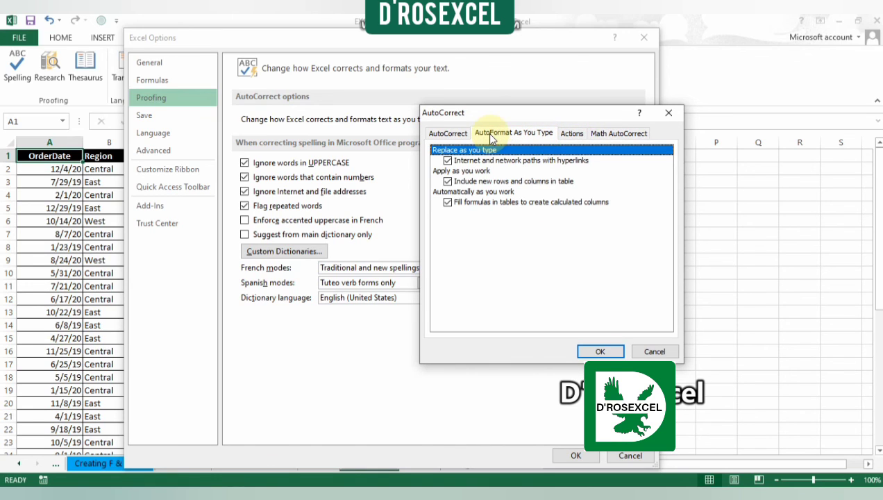
pyautogui.click(449, 133)
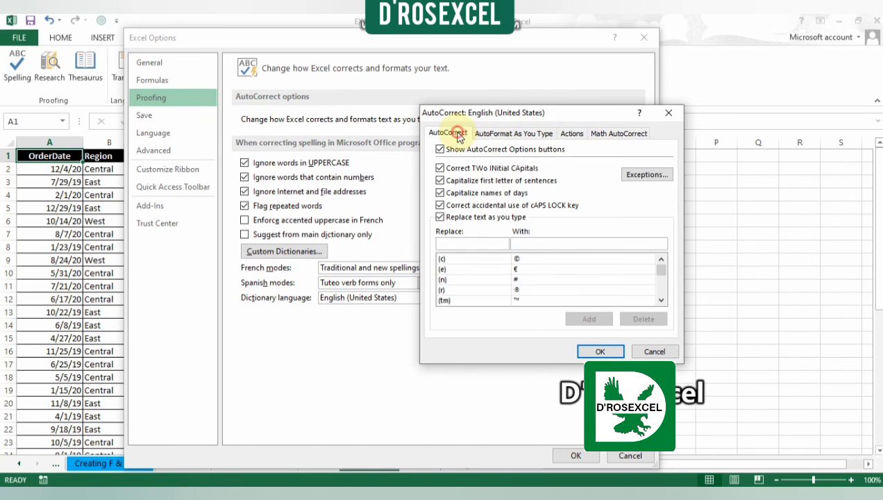
pyautogui.click(645, 175)
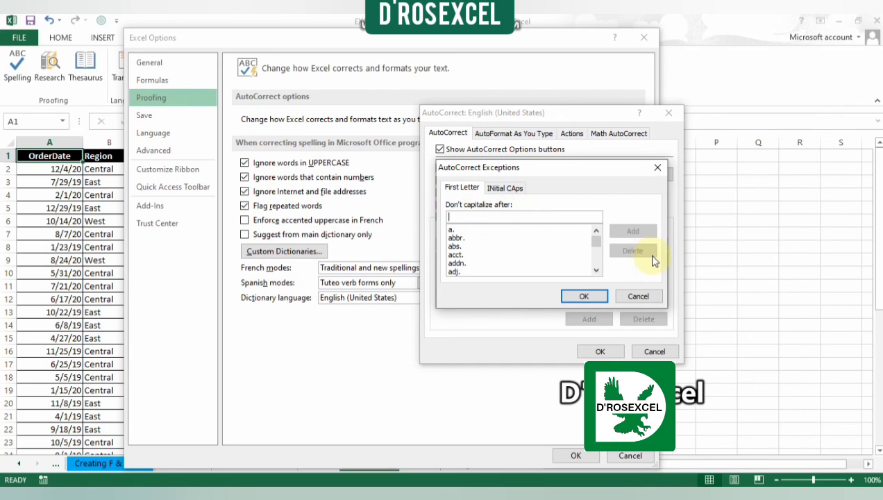
pyautogui.click(585, 296)
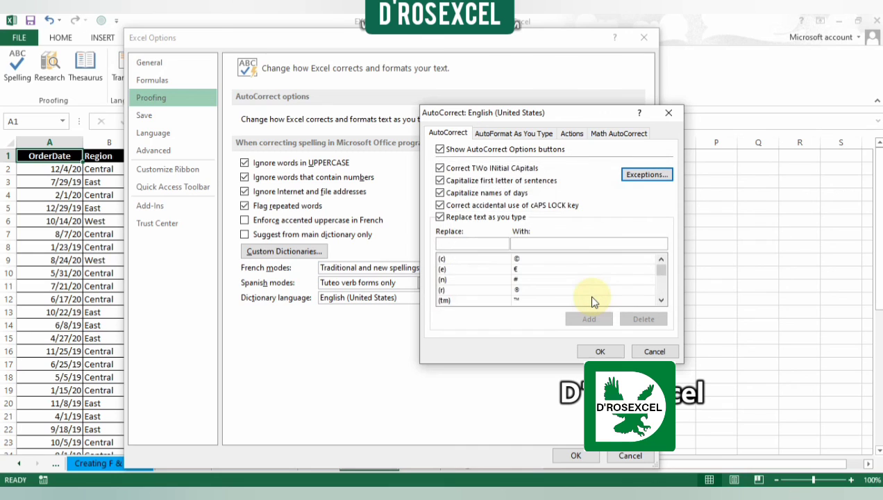
pyautogui.click(677, 118)
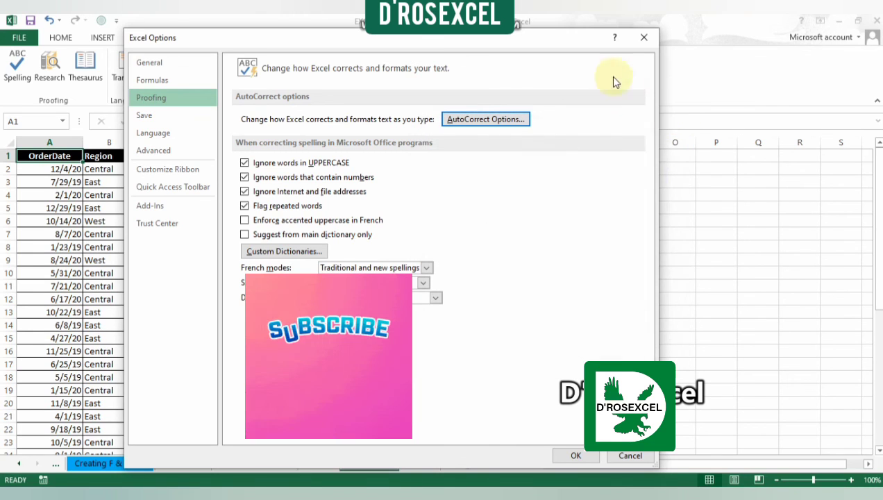
pyautogui.click(642, 38)
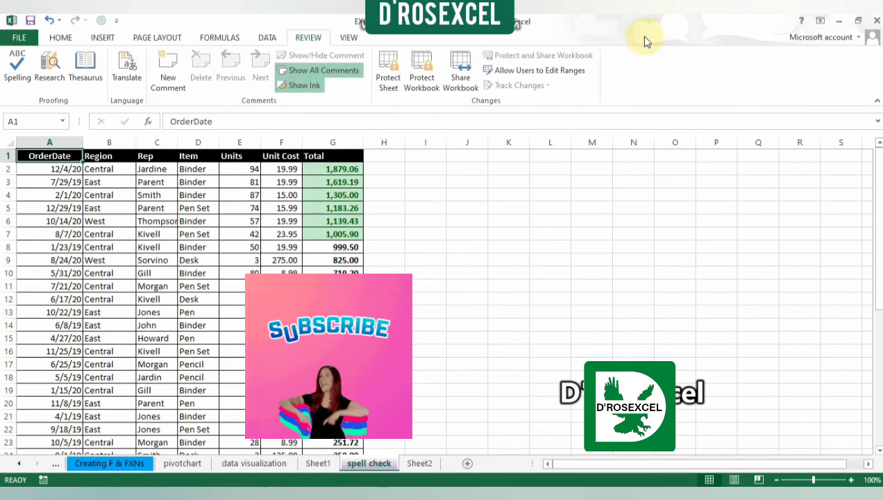